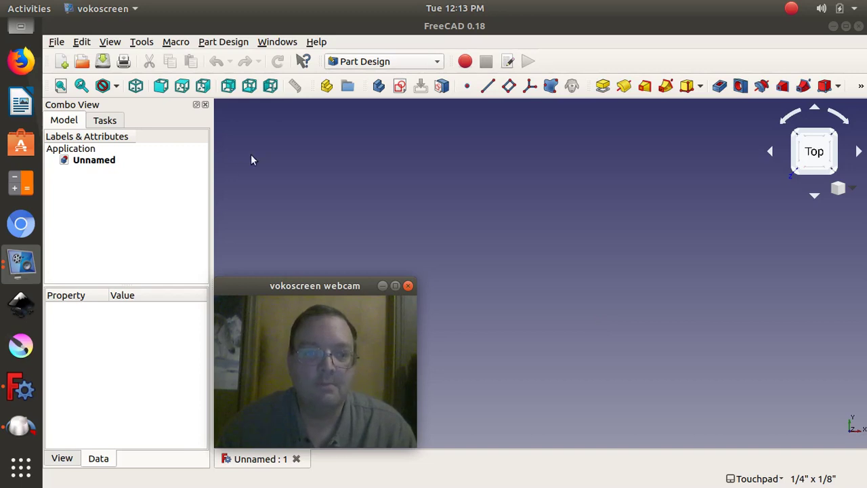
Create a new sketch on YZ_Plane and zoom out to see the empty sketch
click(400, 87)
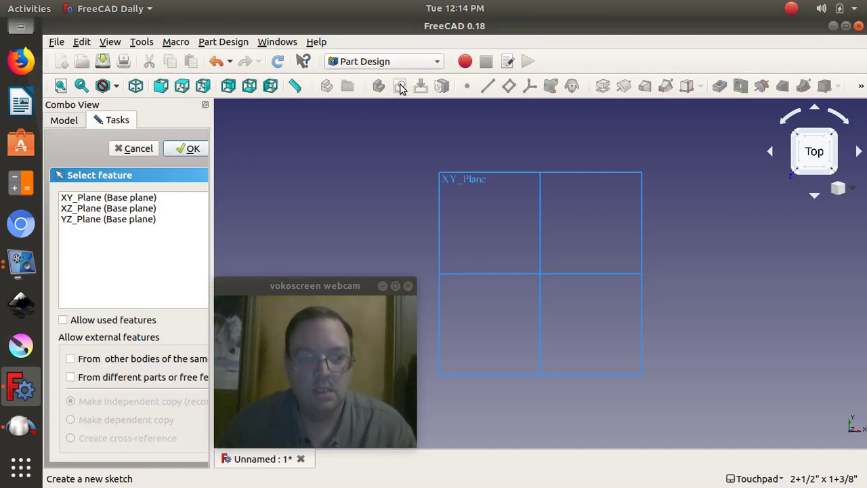
click(114, 224)
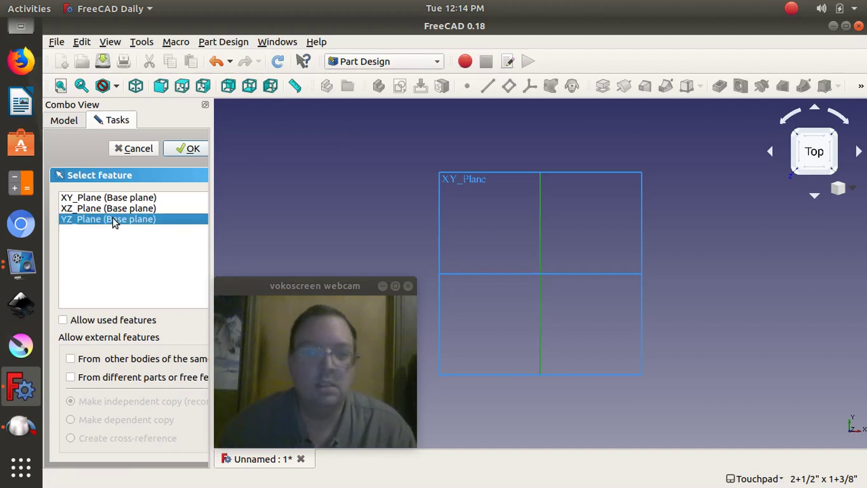
click(191, 150)
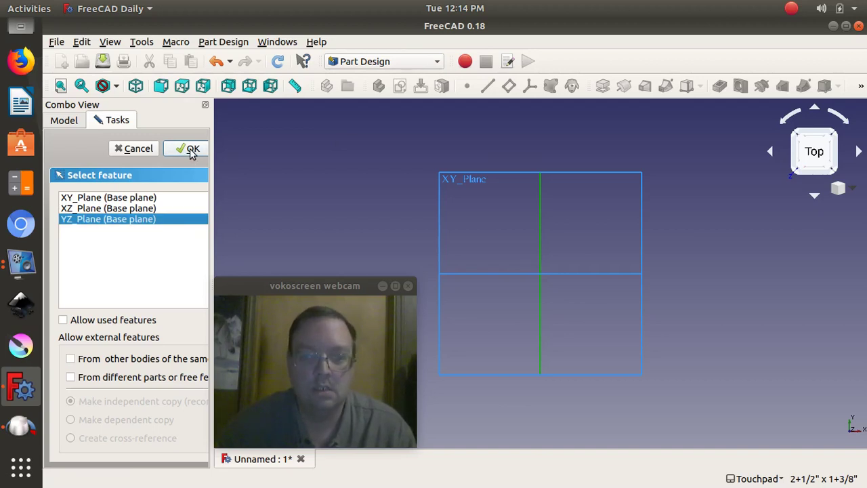
scroll(535, 294, down, 2)
scroll(535, 296, down, 2)
scroll(535, 305, down, 2)
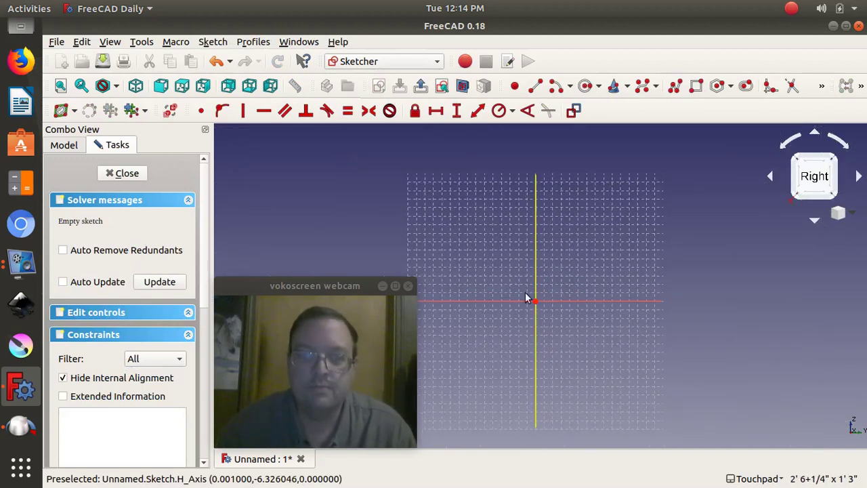
Draw an outer rectangle from the origin, then left and right inner rectangles inside it
click(698, 90)
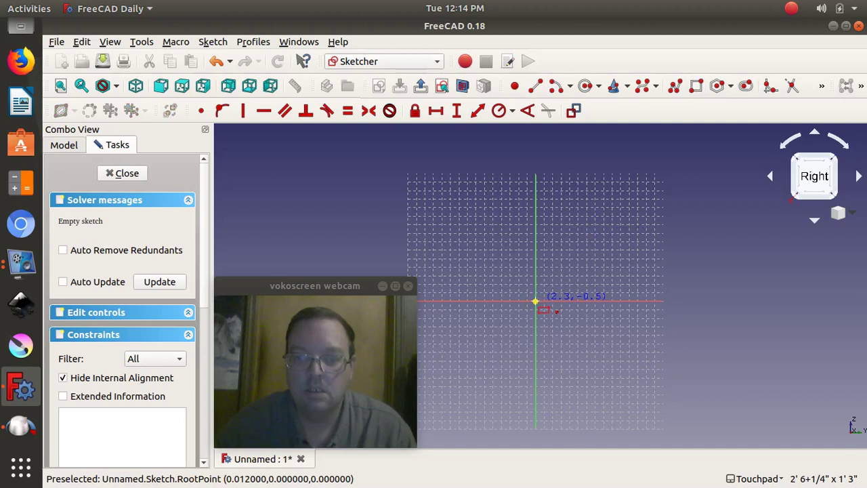
click(535, 301)
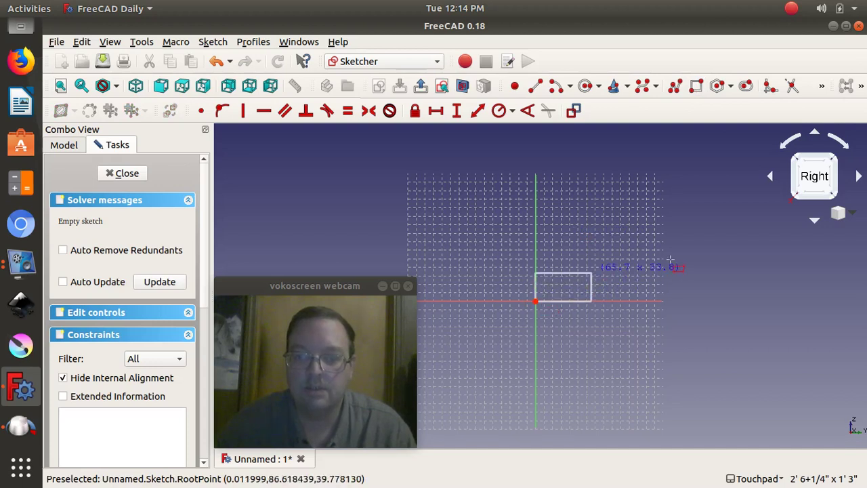
click(730, 235)
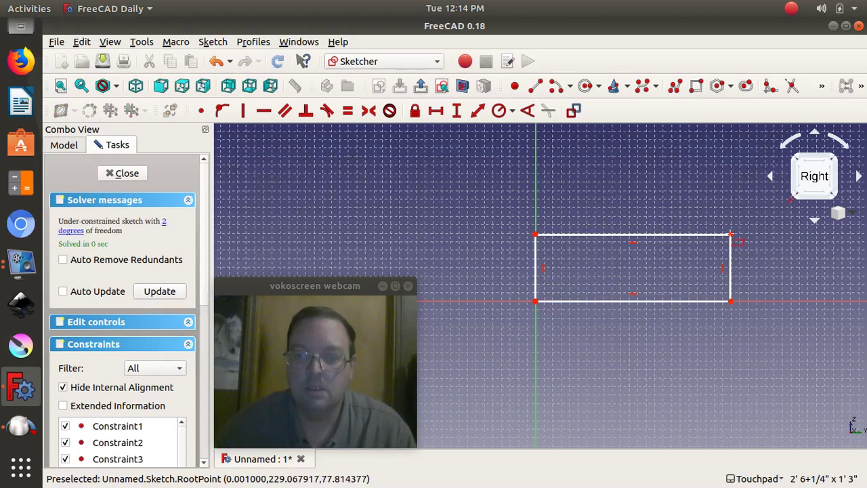
click(558, 291)
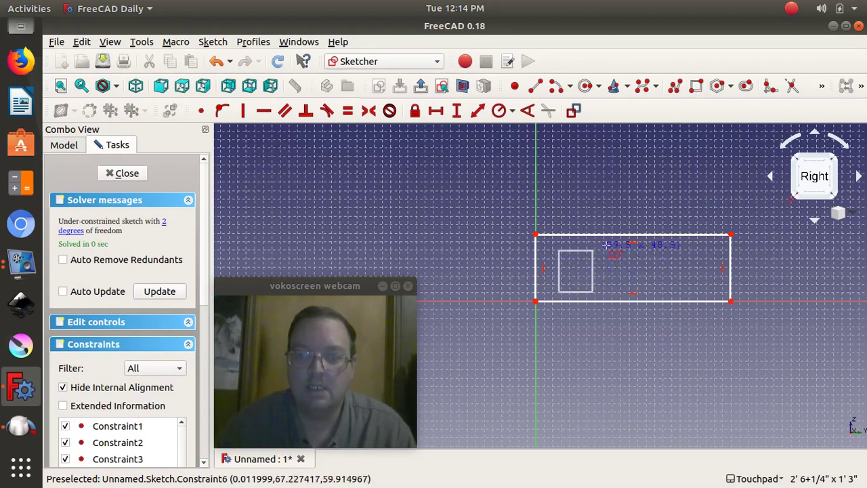
click(613, 246)
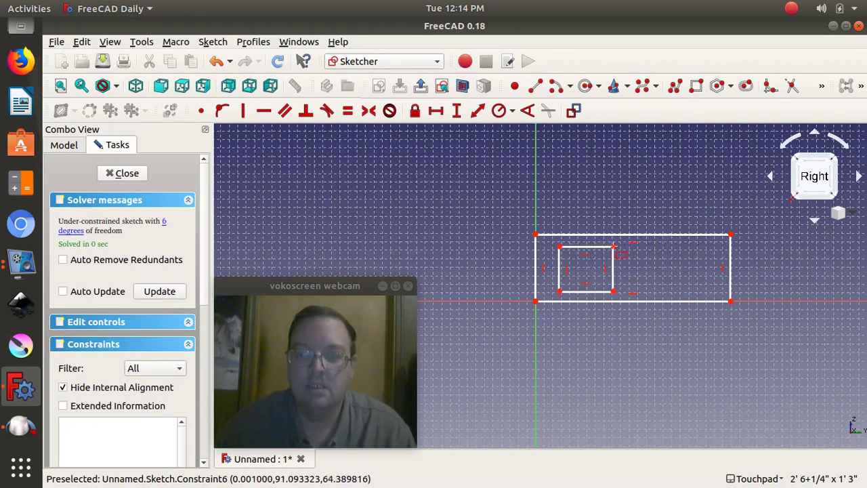
click(656, 295)
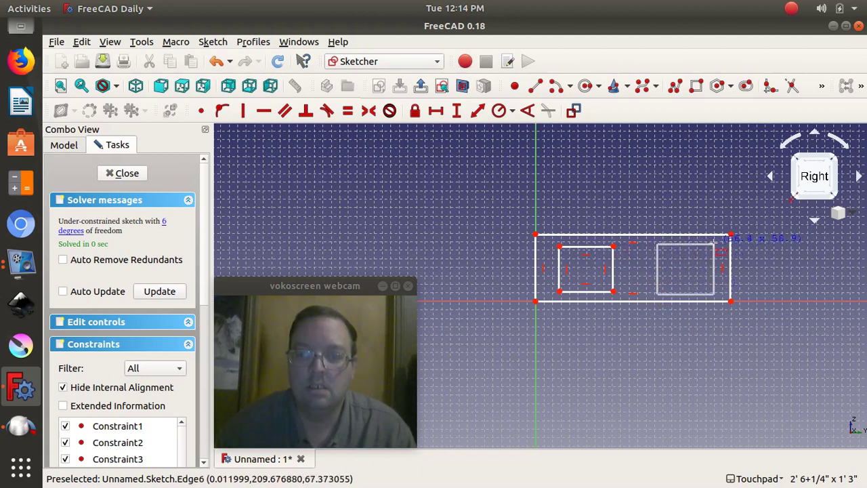
click(714, 244)
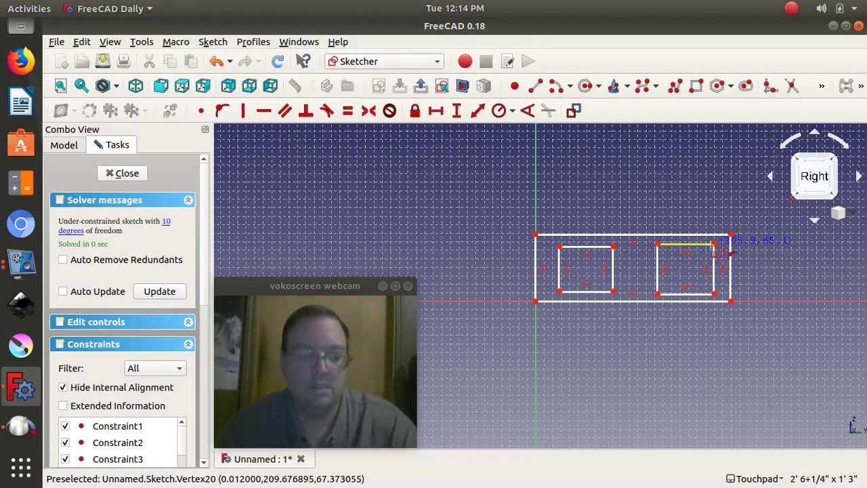
right_click(711, 250)
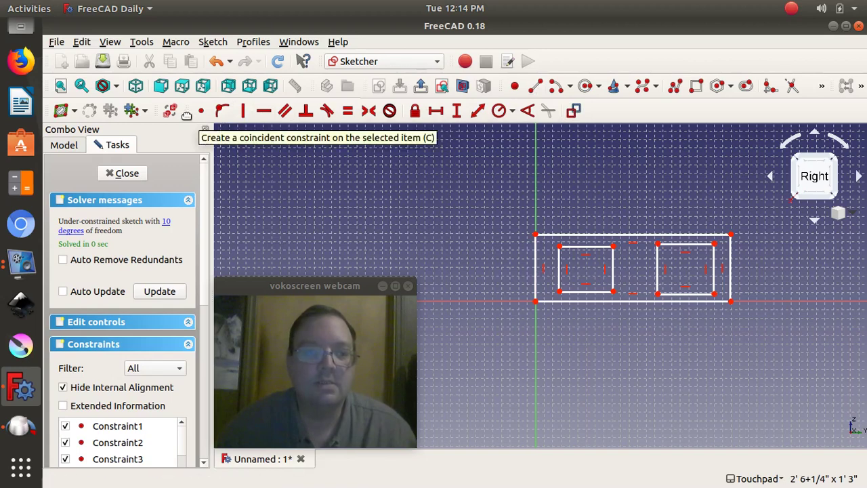
Dock the constraint toolbar at the right and constrain the outline's left edge to 7+5/8"
drag(193, 111, 687, 131)
drag(741, 169, 848, 162)
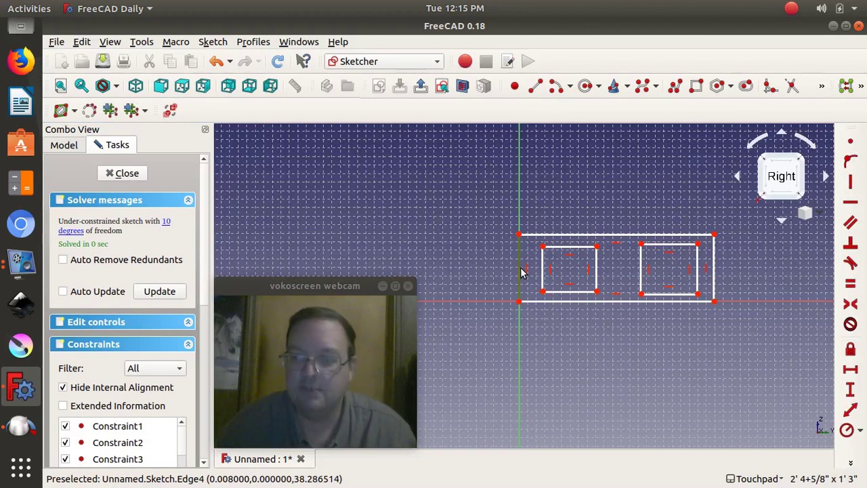
click(851, 390)
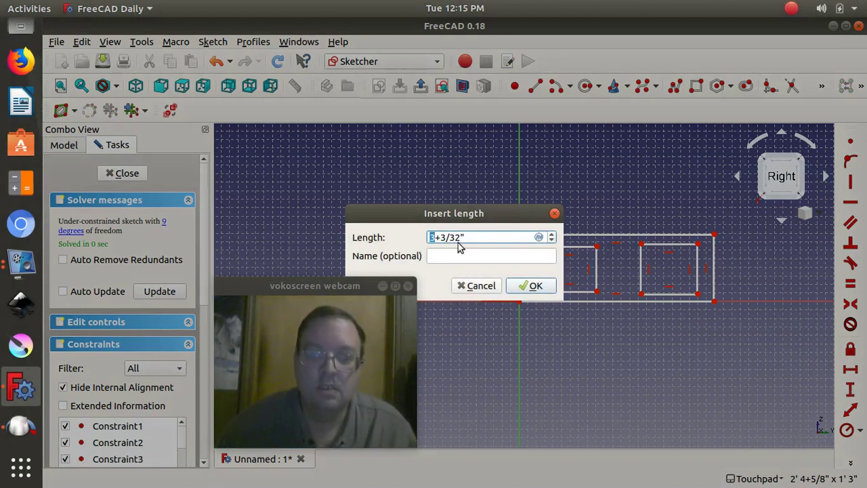
drag(469, 235, 362, 236)
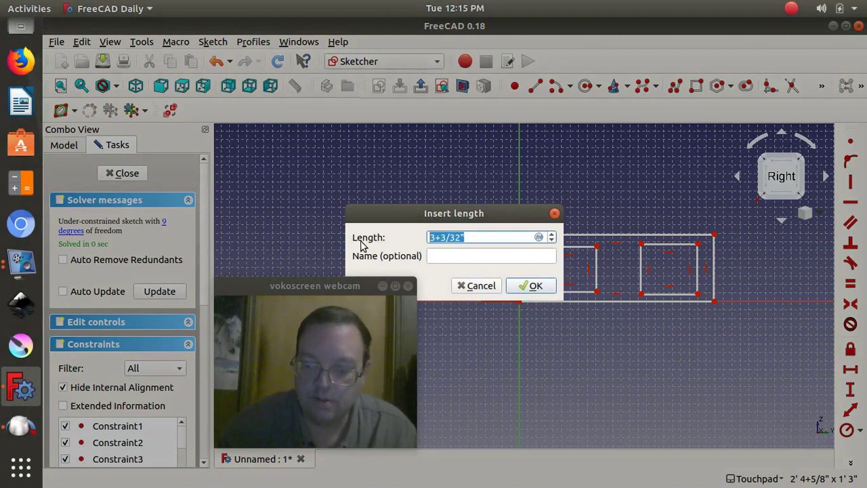
text(7+)
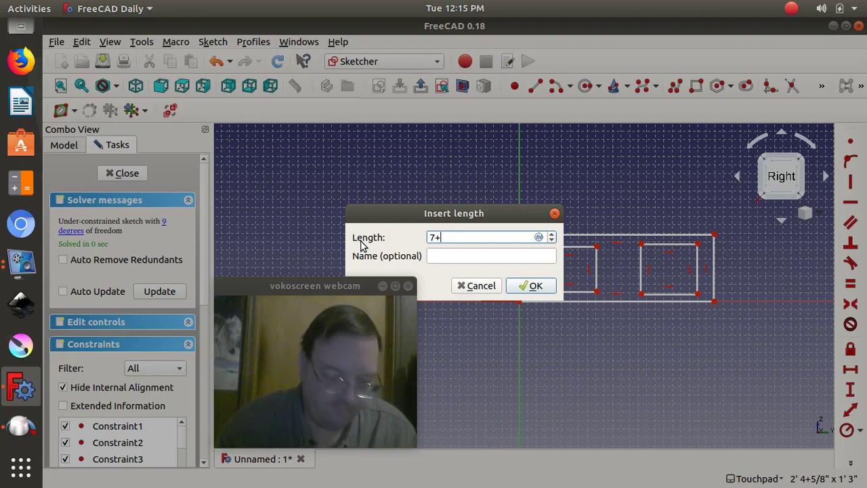
text(5/8")
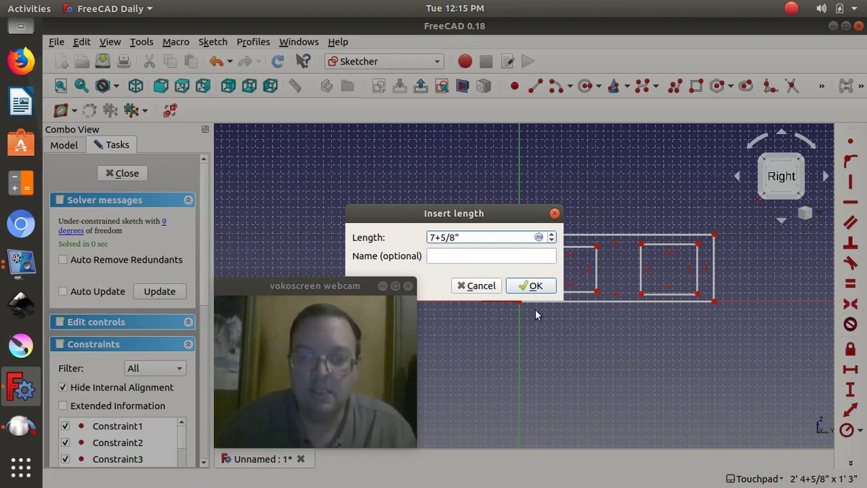
click(532, 287)
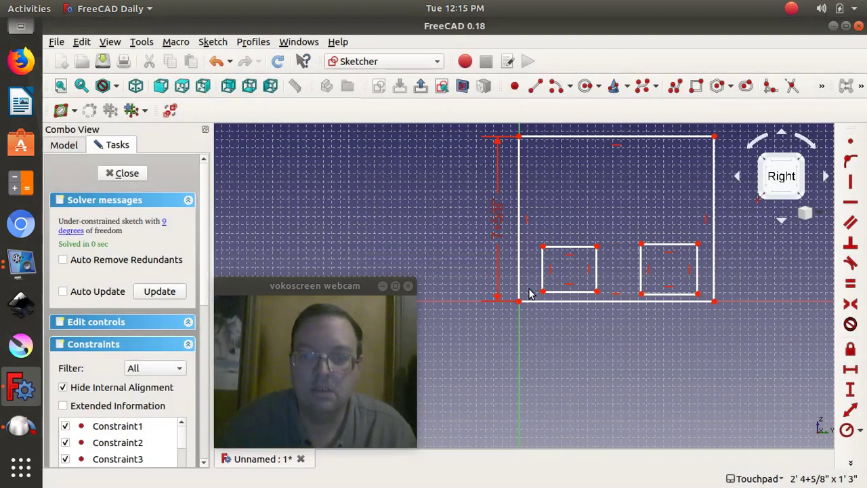
Constrain the outline's bottom edge to a 15+1/2" horizontal length
click(624, 302)
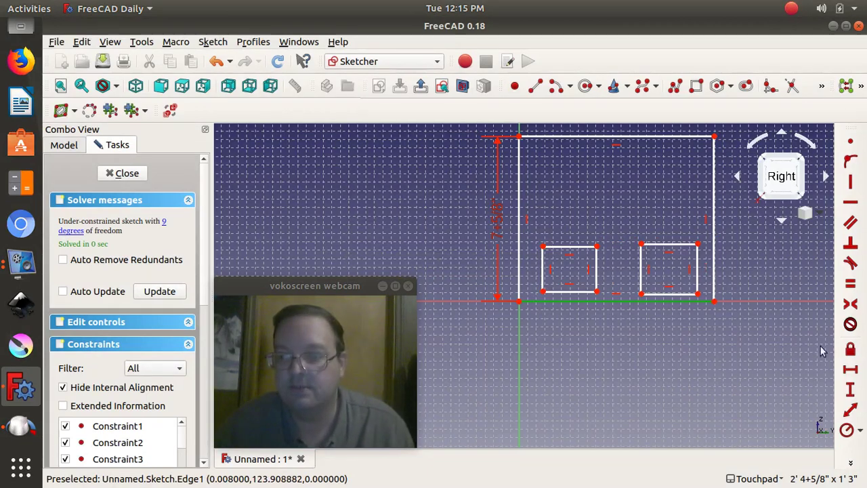
click(849, 371)
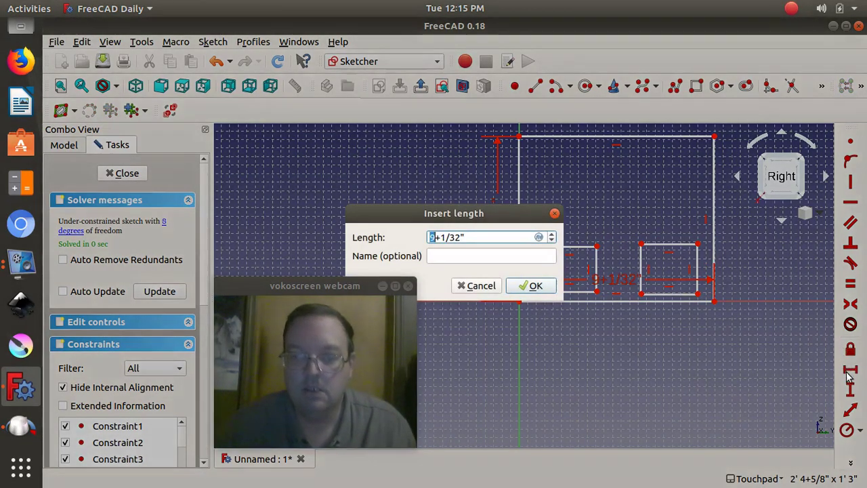
text(15)
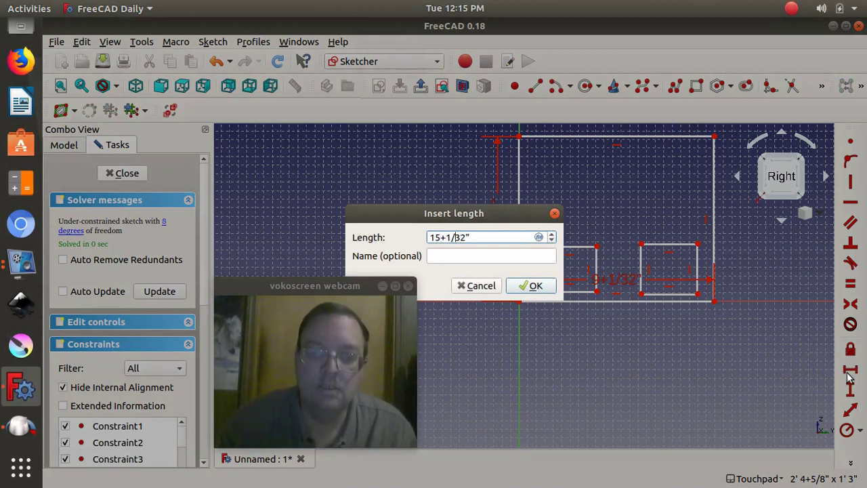
key(BackSpace)
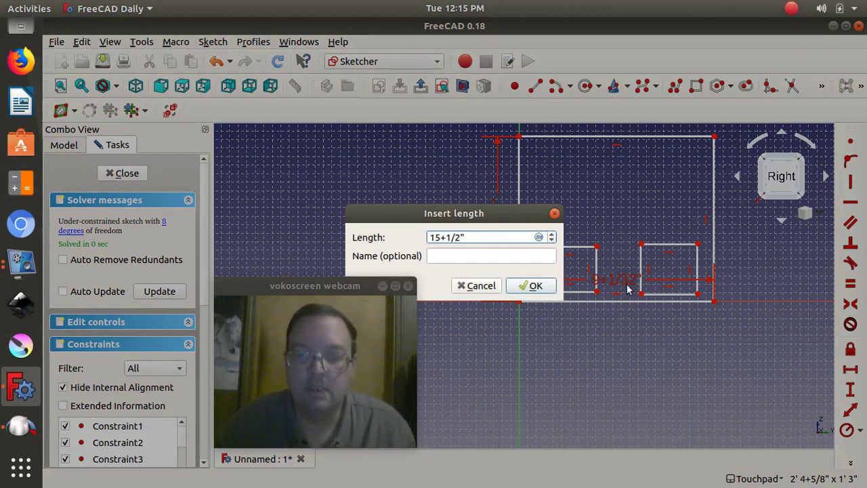
click(535, 287)
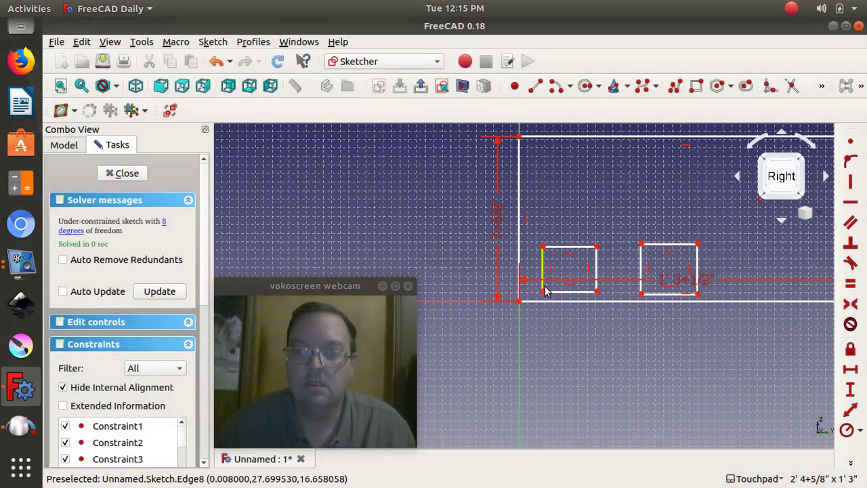
Move the right inner rectangle up and right, making it taller and wider
scroll(569, 310, down, 2)
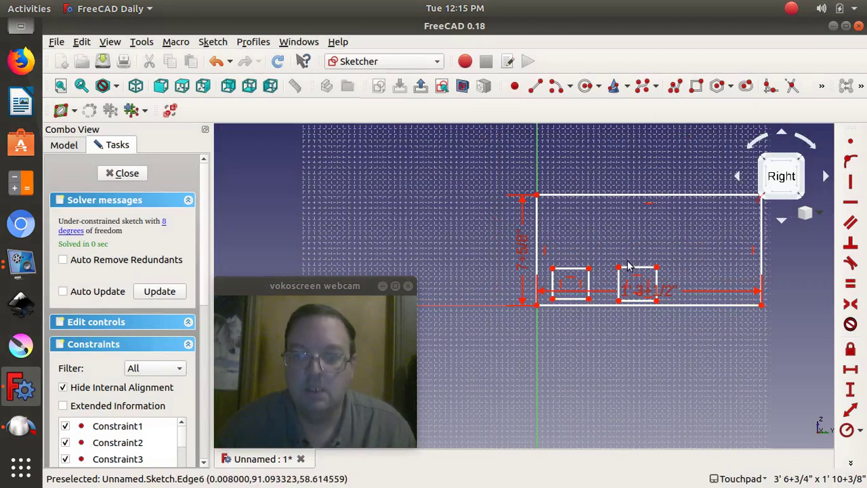
drag(635, 267, 722, 239)
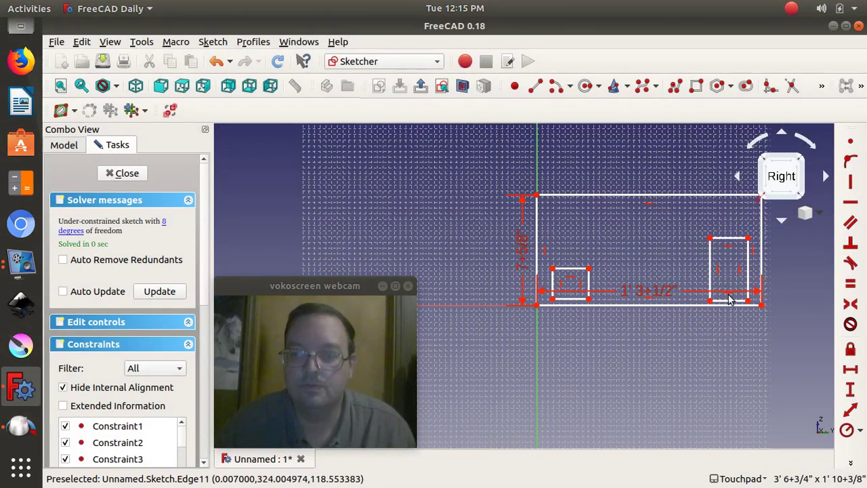
drag(729, 304, 724, 291)
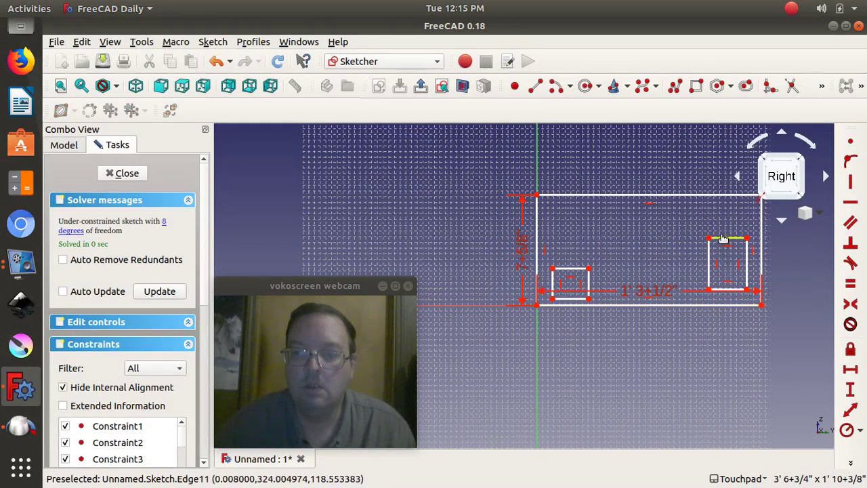
drag(723, 241, 722, 209)
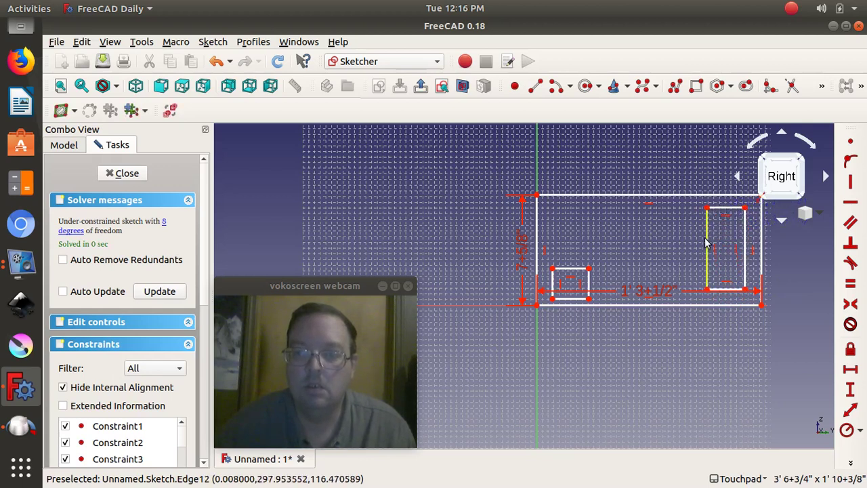
drag(708, 243, 669, 241)
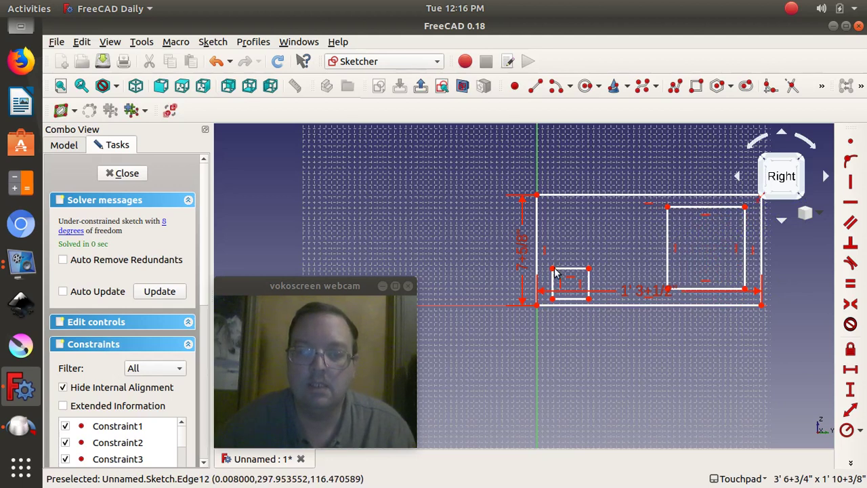
Enlarge the left opening by dragging its bottom, right and left edges outward
drag(579, 291, 582, 210)
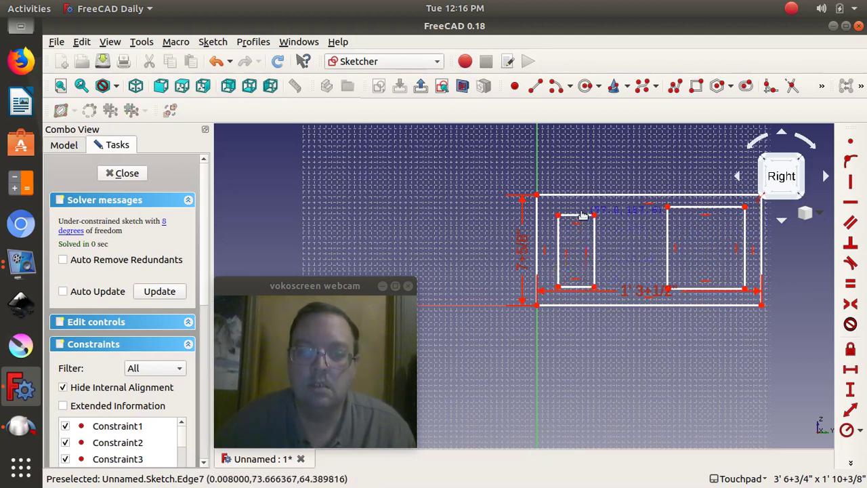
mouse_move(595, 239)
mouse_down()
mouse_move(643, 238)
mouse_move(634, 245)
mouse_up()
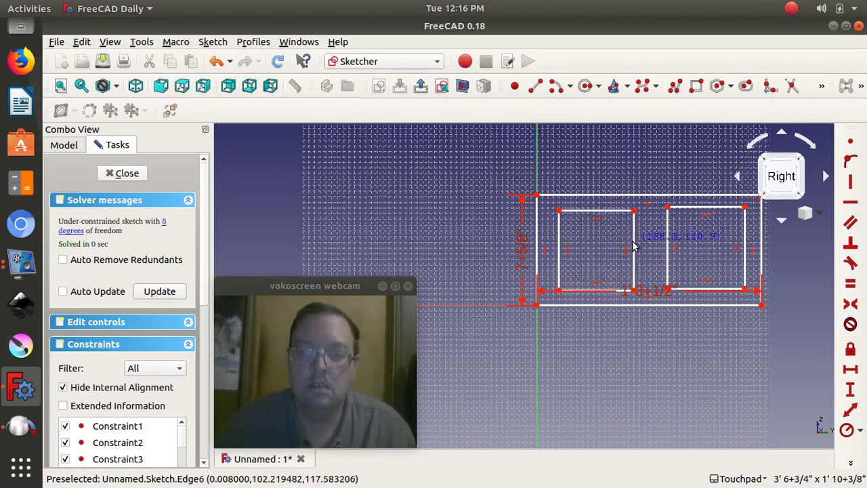
drag(559, 250, 561, 251)
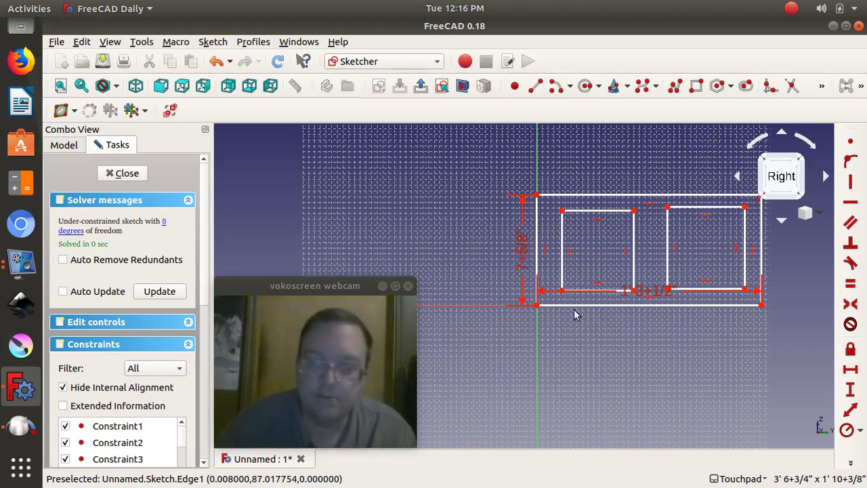
Give the left opening's side a 4+3/4" height and make the right opening's side equal
click(564, 272)
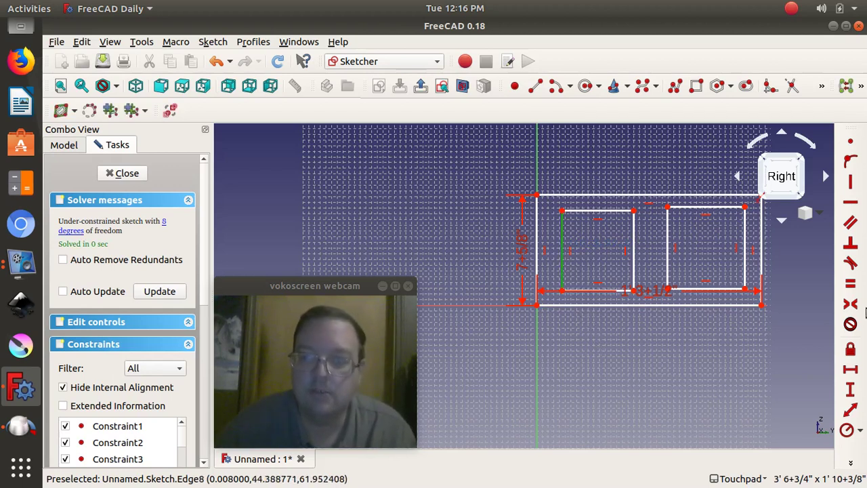
click(852, 396)
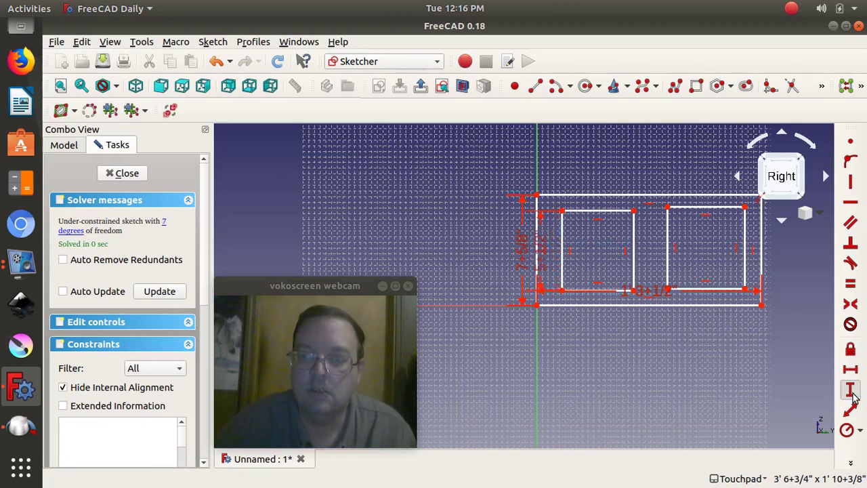
text(4+3/2)
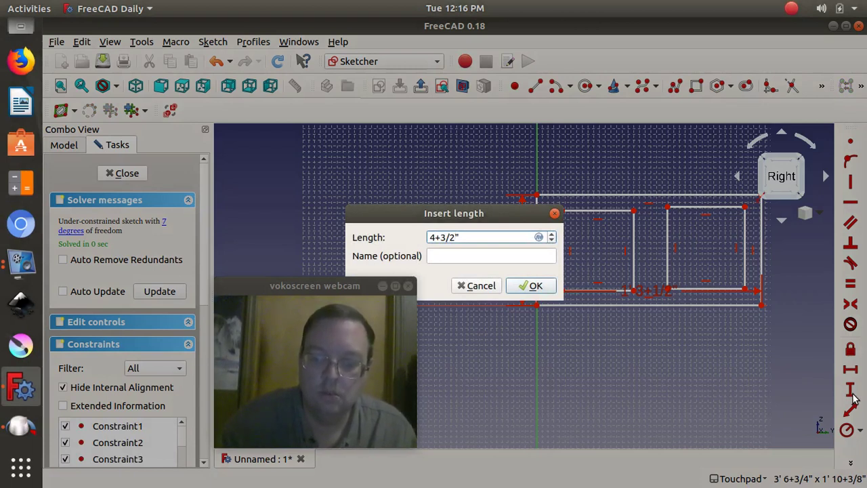
text(4)
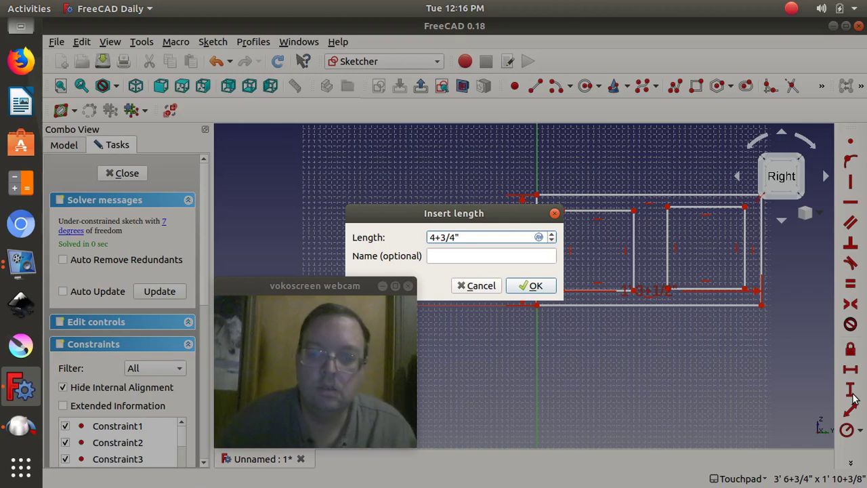
click(534, 285)
click(562, 247)
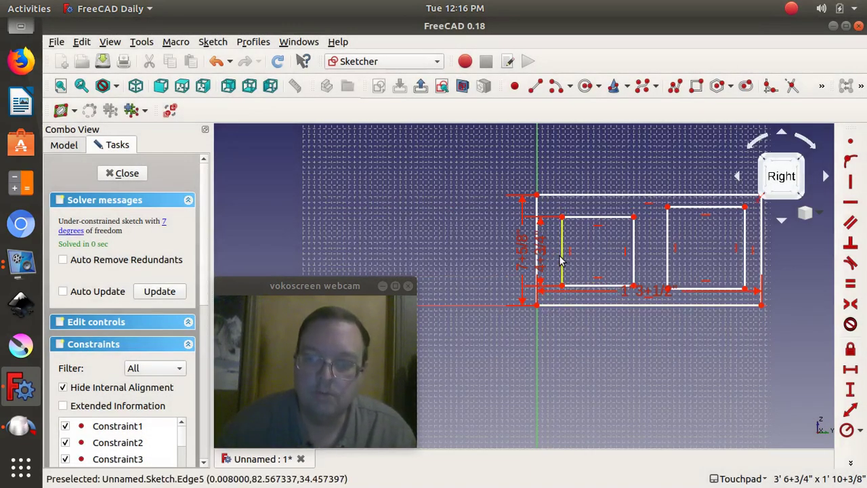
click(667, 252)
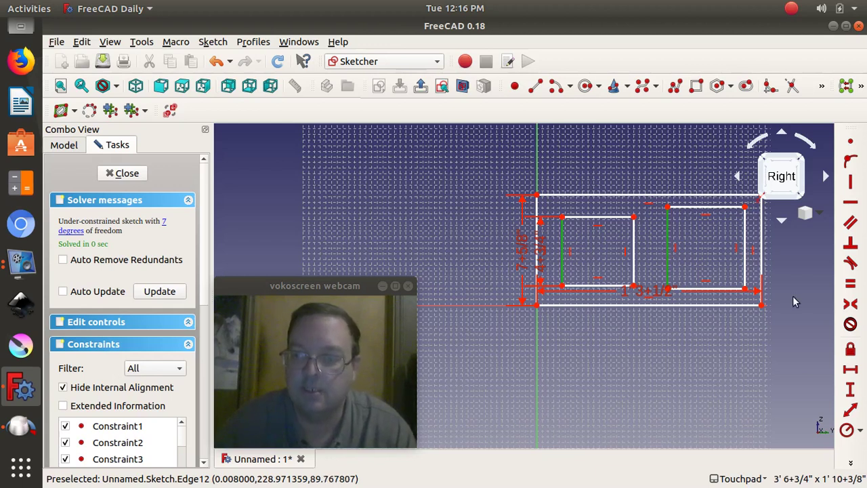
click(848, 285)
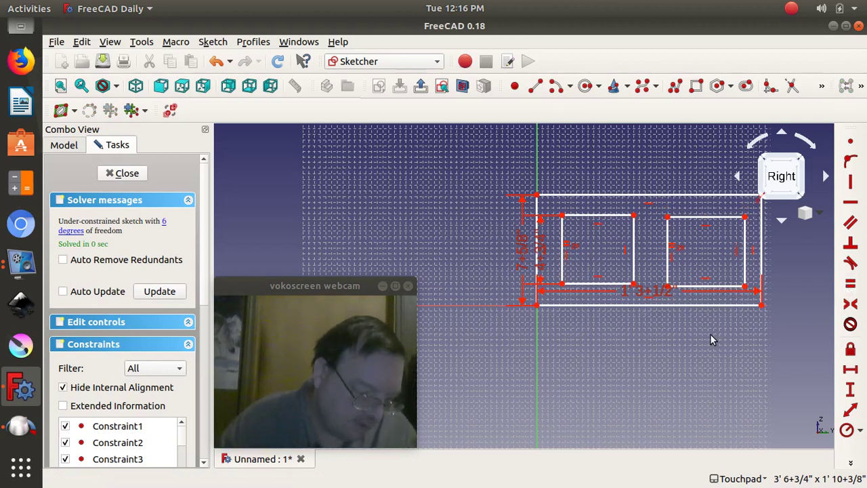
Set the left opening's top edge to 5+1/2", equal to the right one, with the dimension above the outline
click(589, 216)
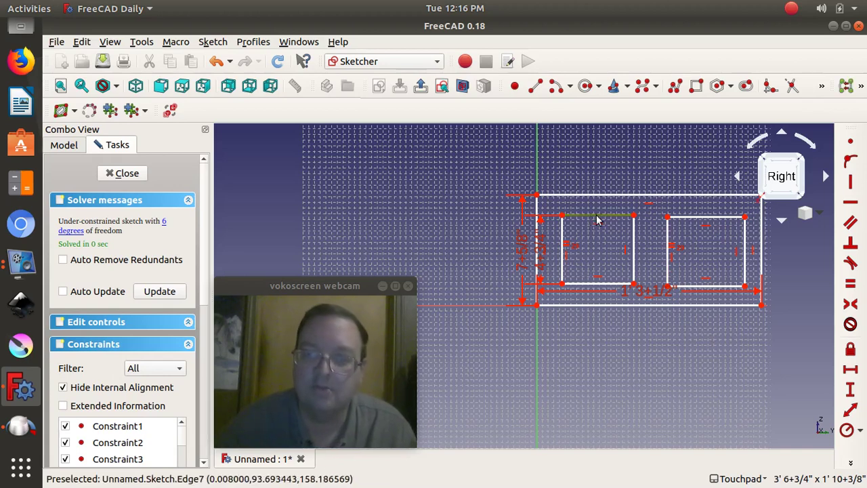
click(849, 369)
text(5+1/")
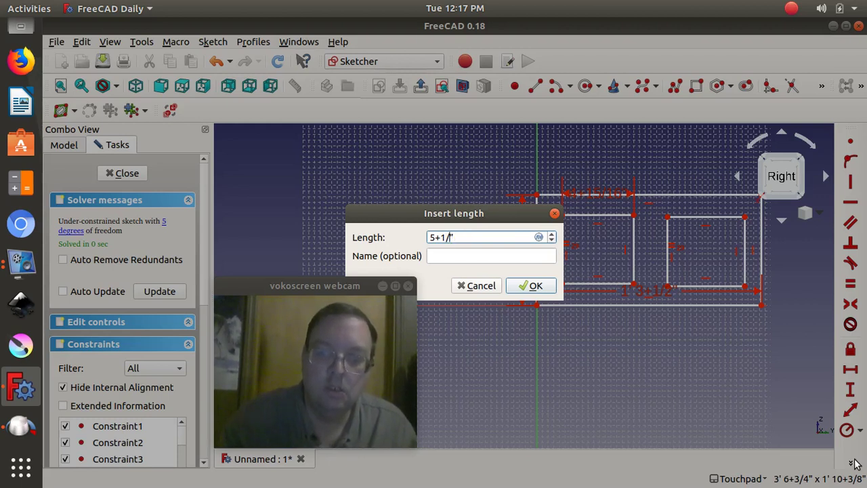
text(2)
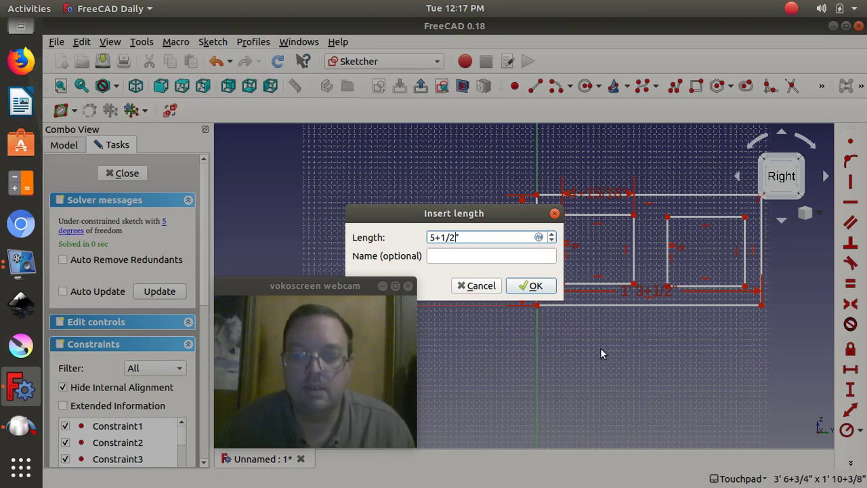
click(530, 286)
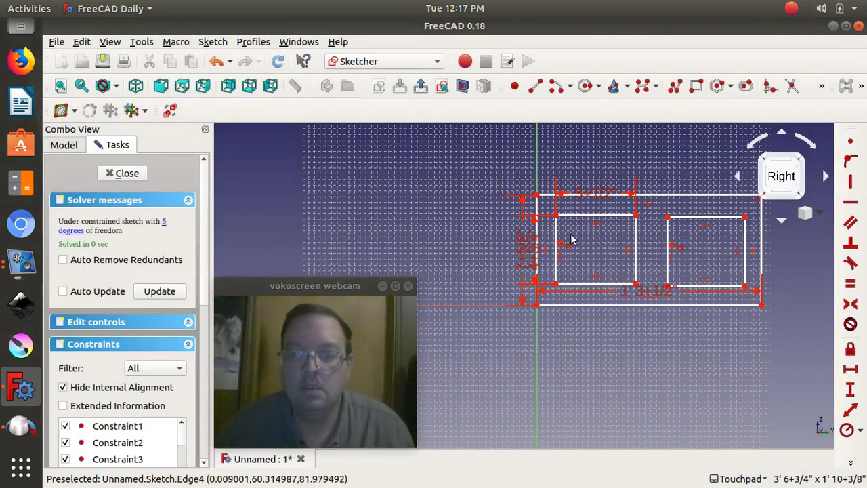
click(581, 216)
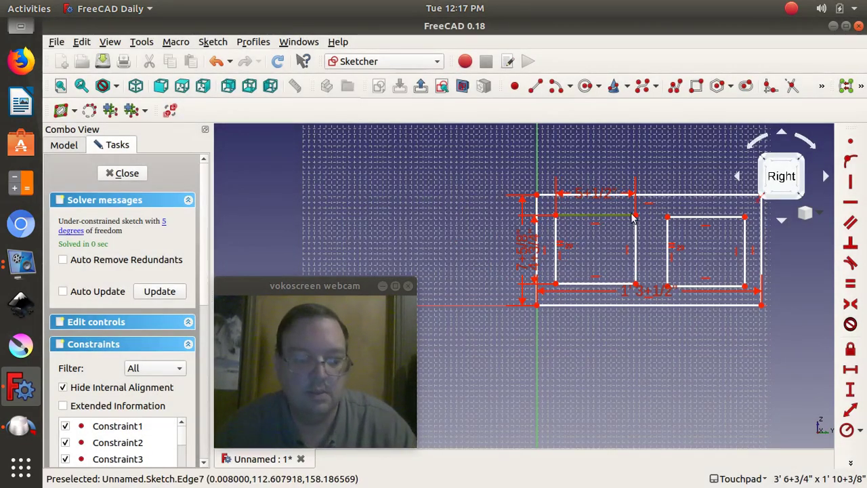
click(673, 218)
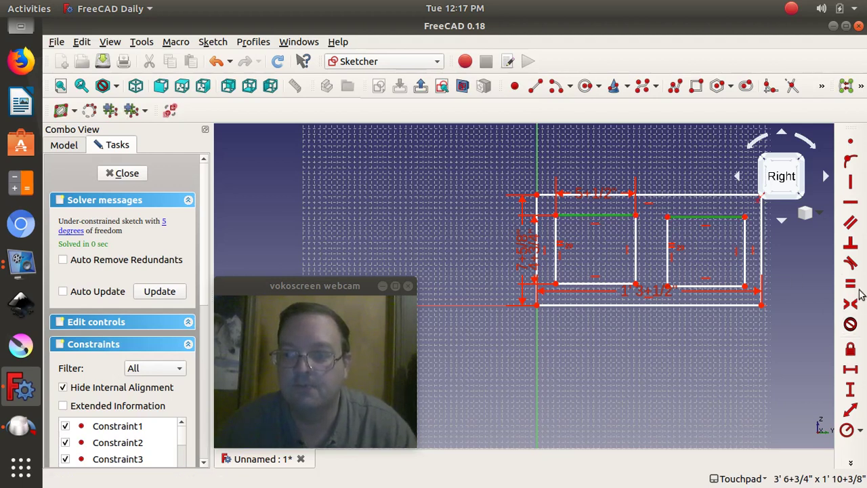
click(851, 284)
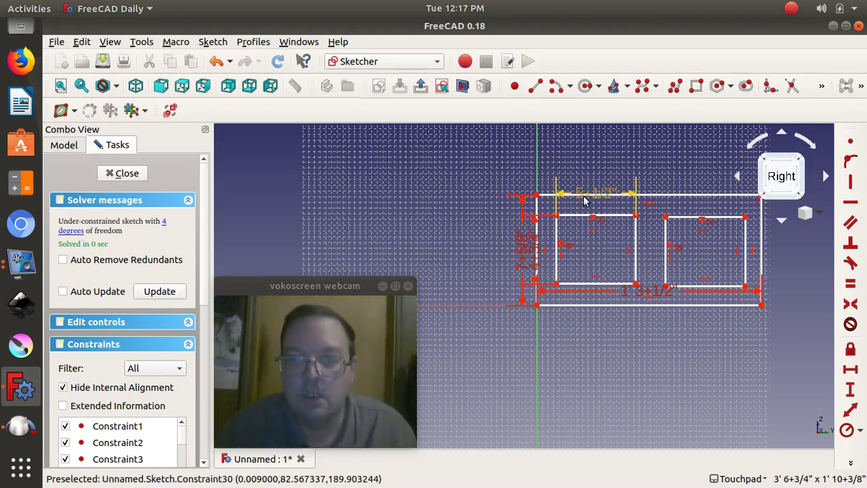
drag(583, 196, 595, 261)
drag(599, 309, 600, 156)
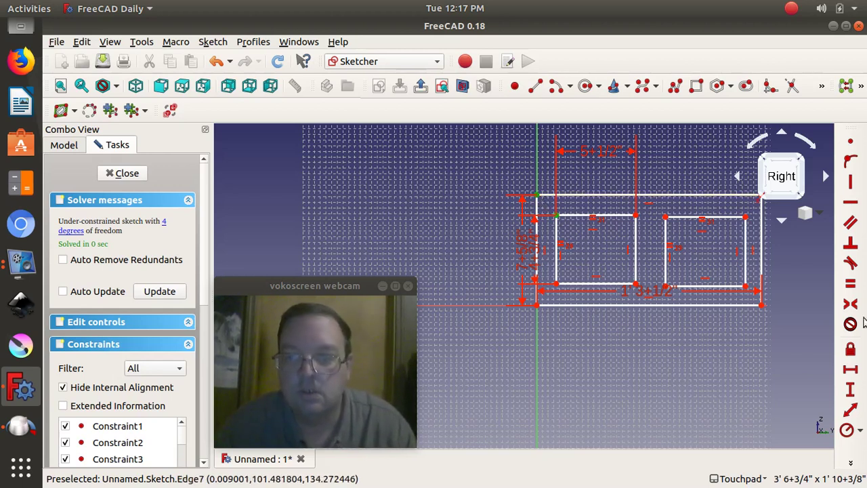
Set the left opening's horizontal offset from the block's left edge
click(850, 369)
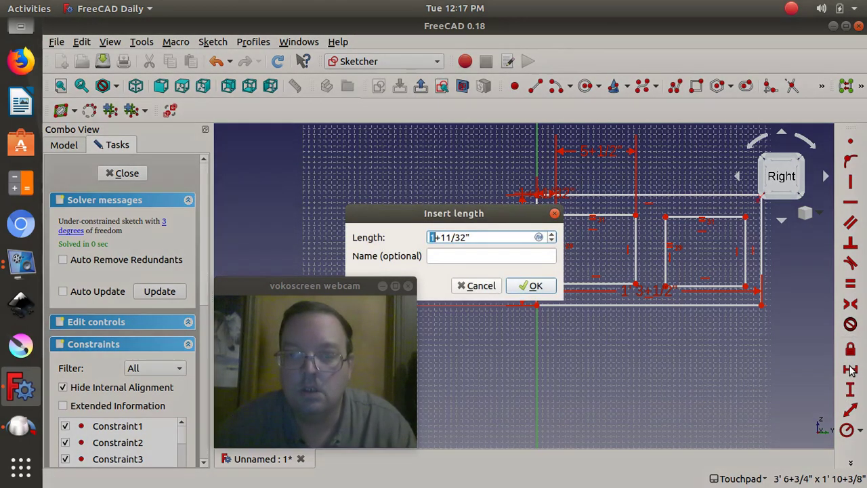
key(Right)
key(BackSpace)
key(BackSpace)
key(BackSpace)
text(1.)
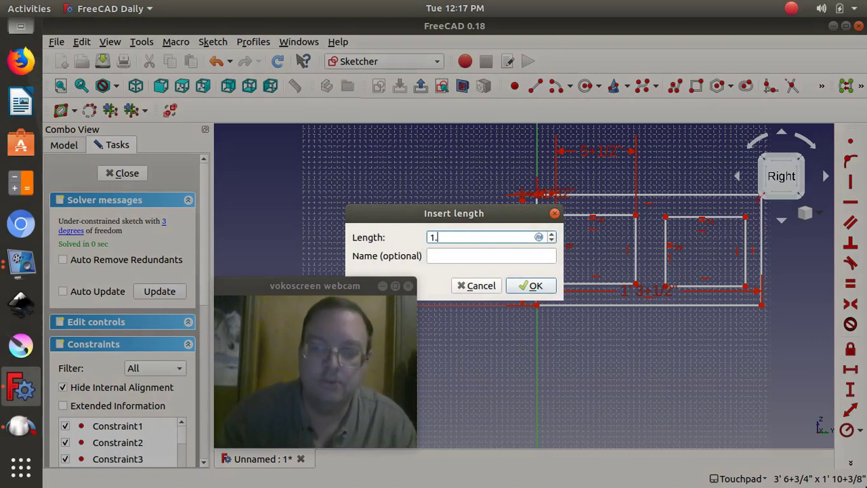
key(Return)
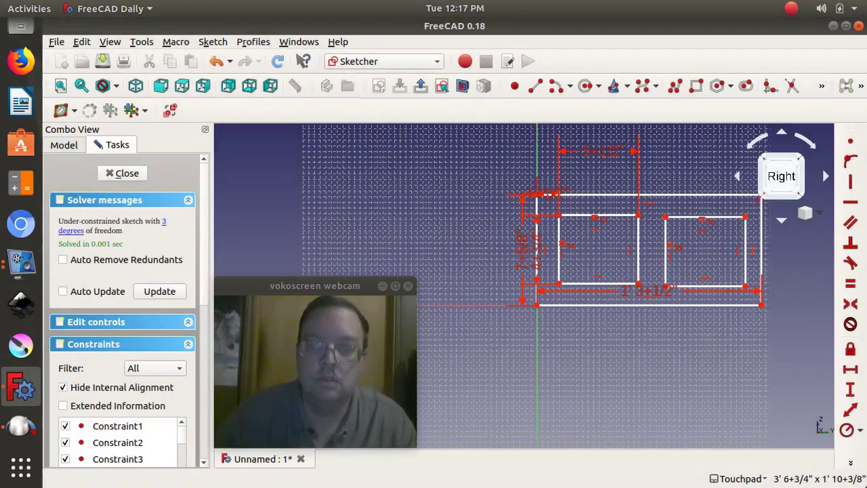
Place the left opening 1.5" down from the block's top edge
click(559, 217)
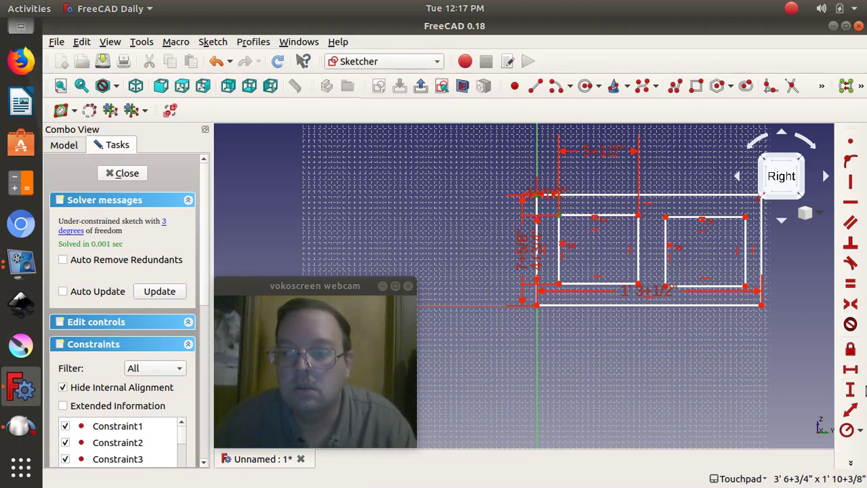
click(850, 392)
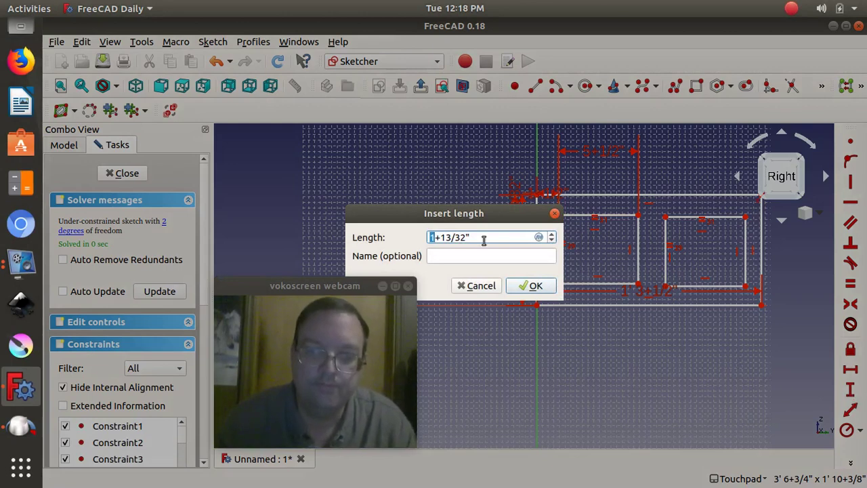
drag(481, 238, 282, 236)
text(1.5)
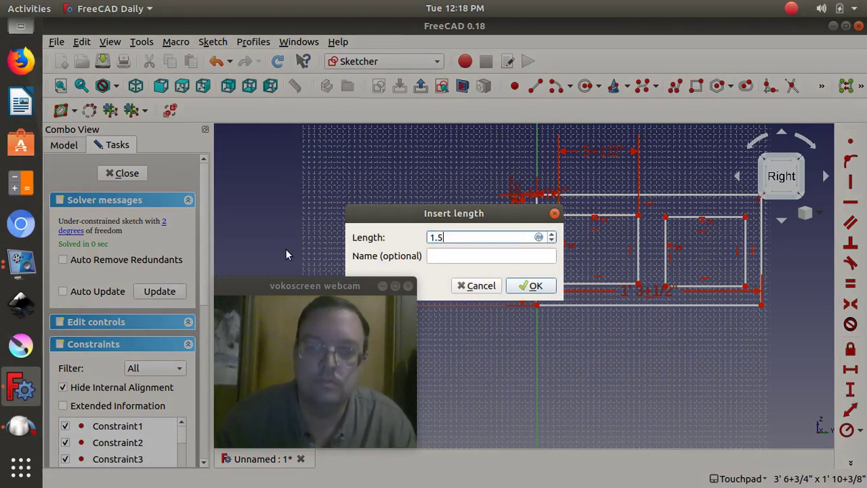
key(Return)
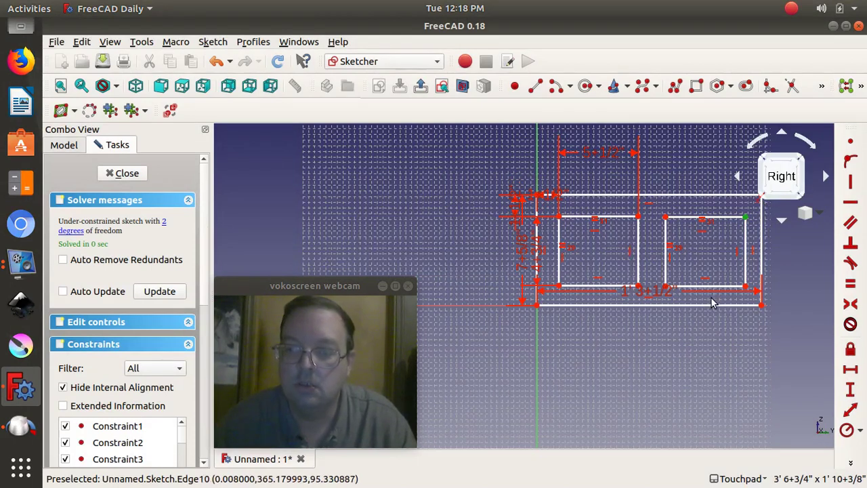
Set a 1.5 horizontal distance between the right opening and the outer top-right corner
key(Right)
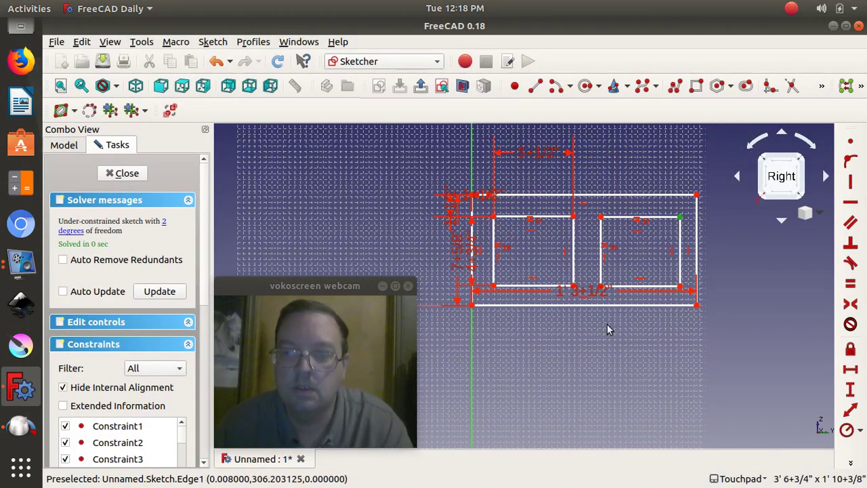
click(697, 196)
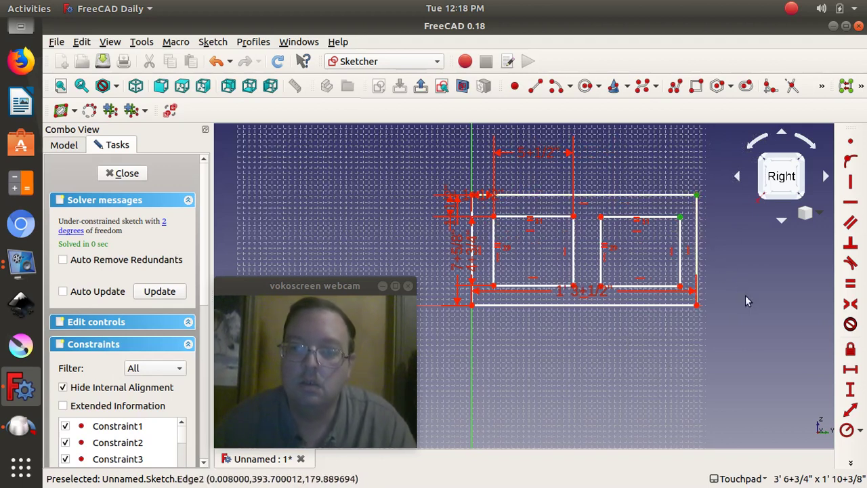
click(850, 371)
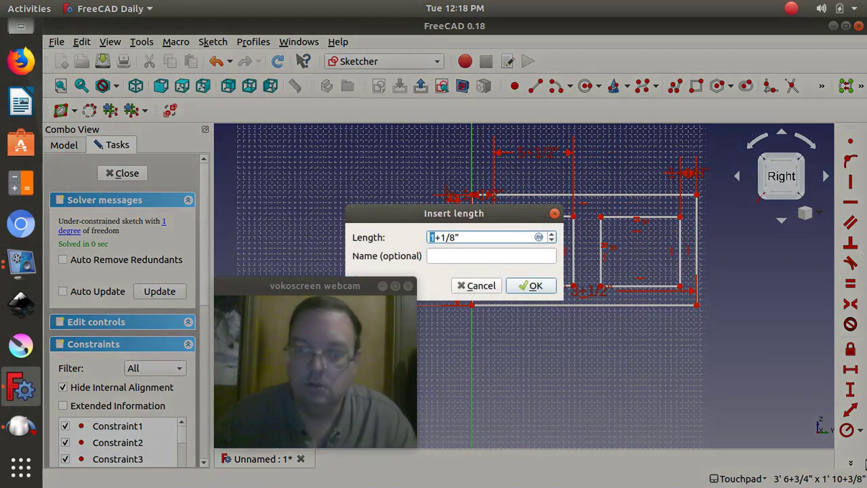
drag(485, 240, 408, 237)
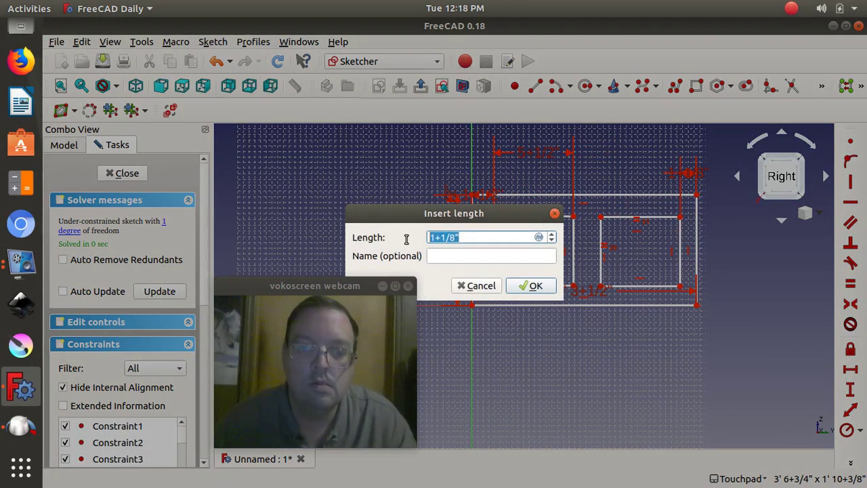
text(1.5)
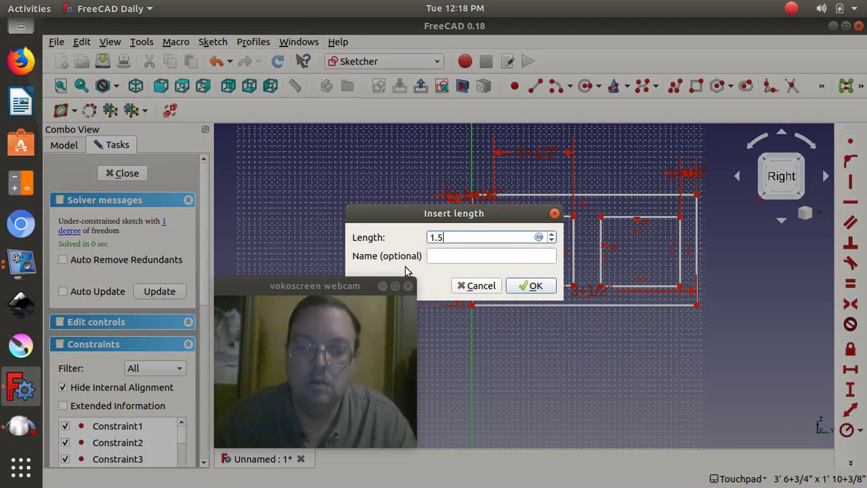
key(Return)
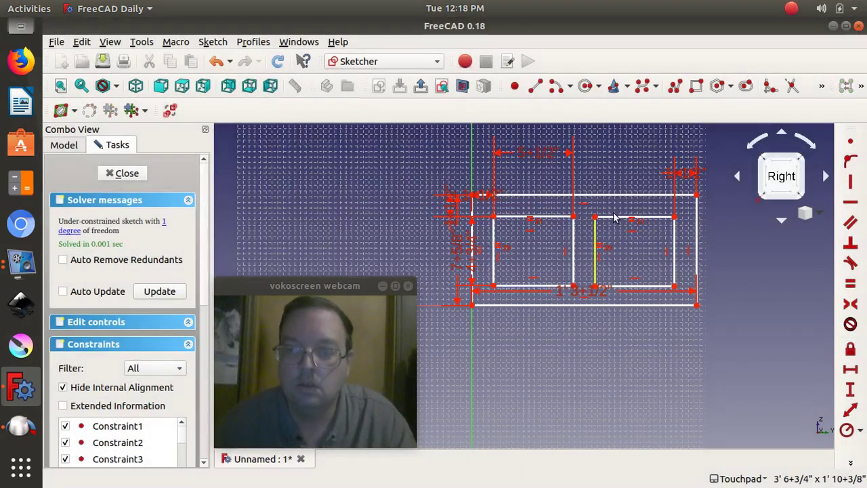
Add a 1.5 vertical distance between the right opening's top-right corner and the outer corner
click(676, 217)
click(696, 195)
click(855, 384)
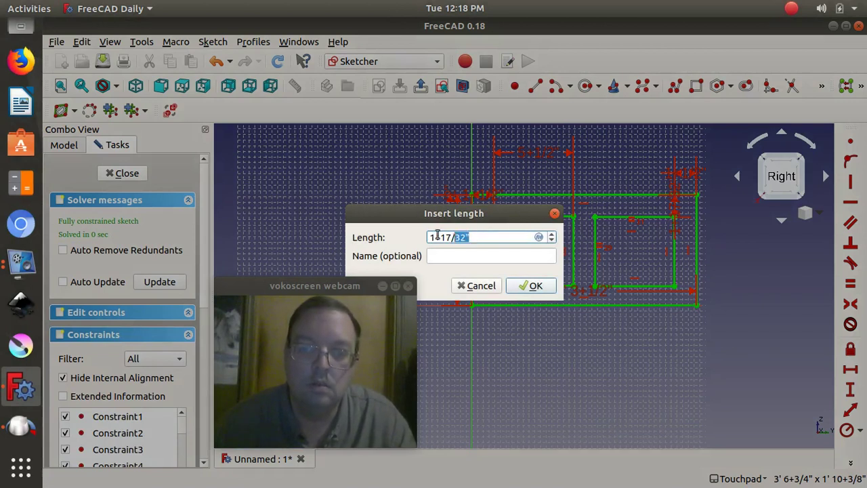
text(1.5)
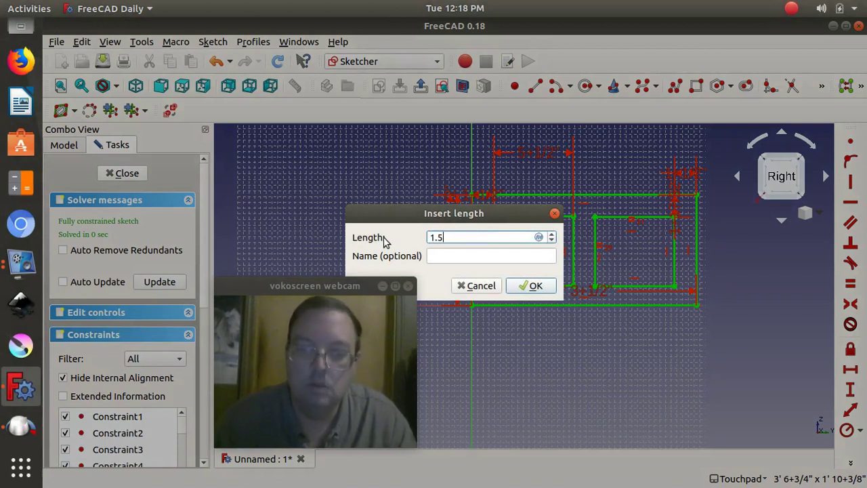
click(530, 287)
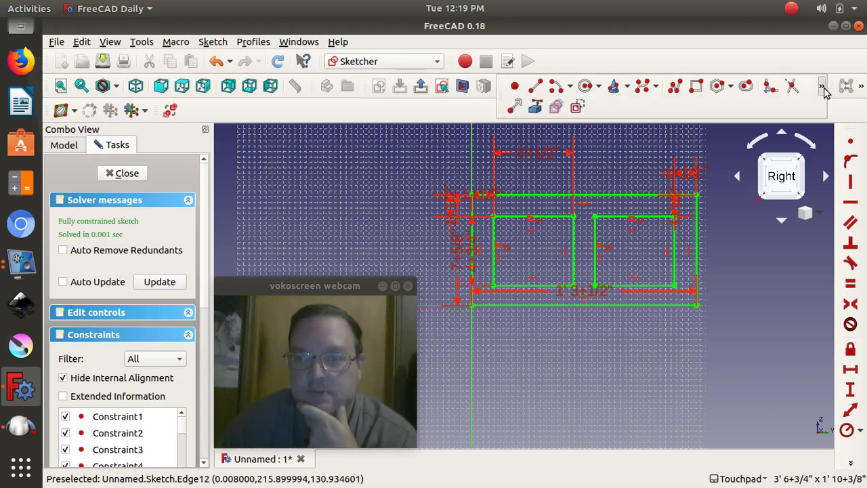
Fillet all four corners of the left opening
click(770, 87)
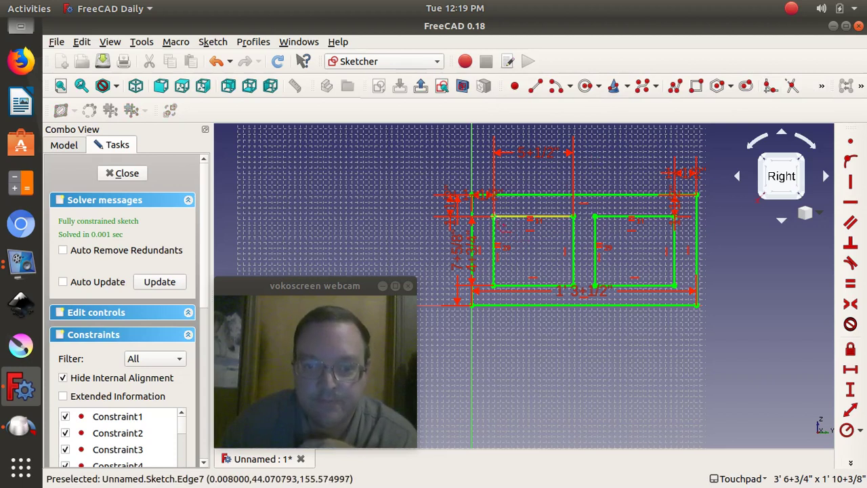
click(496, 221)
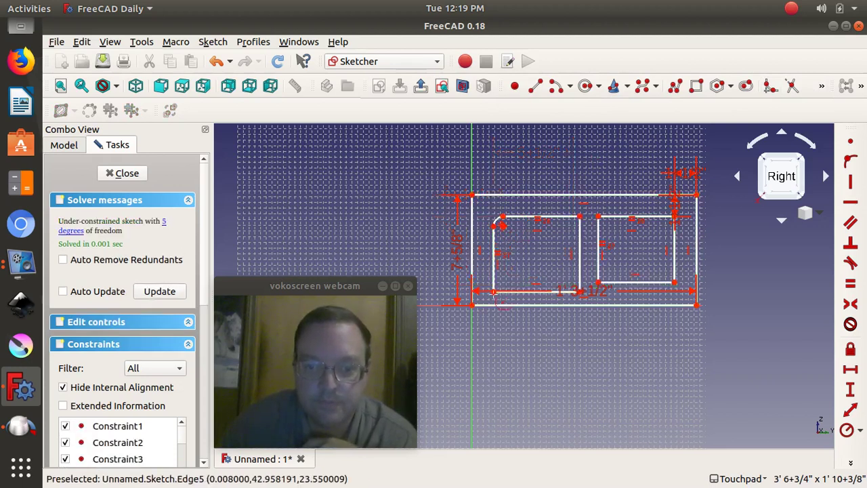
click(504, 296)
click(504, 296)
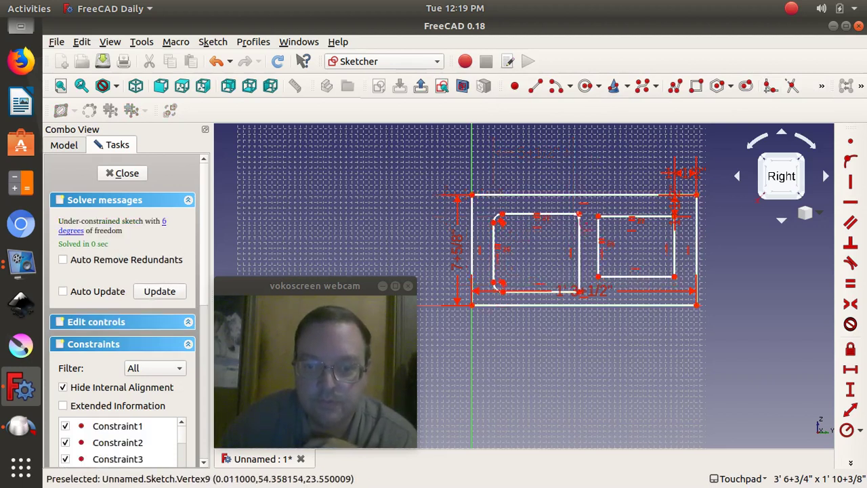
click(579, 216)
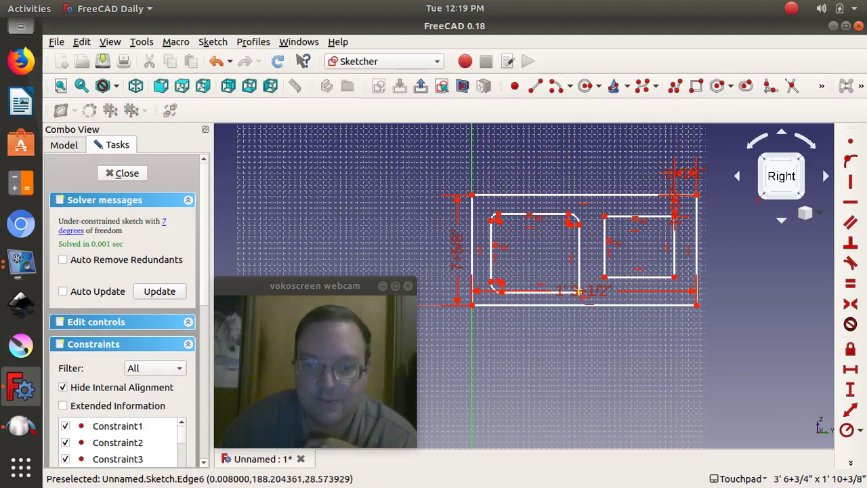
click(579, 292)
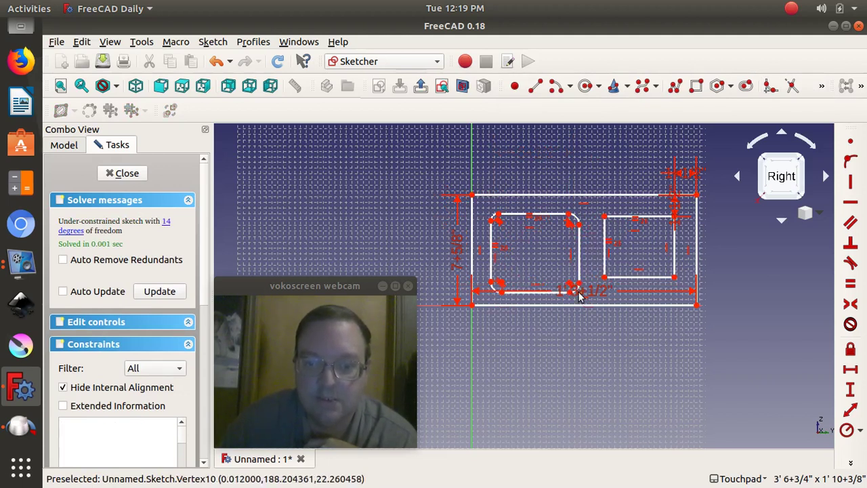
Fillet the right opening's left corners and delete the top-right vertical dimension
click(605, 216)
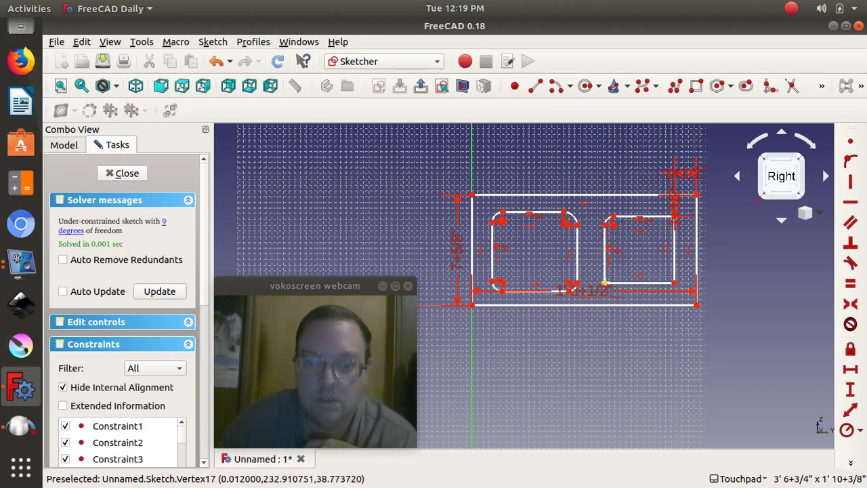
click(606, 284)
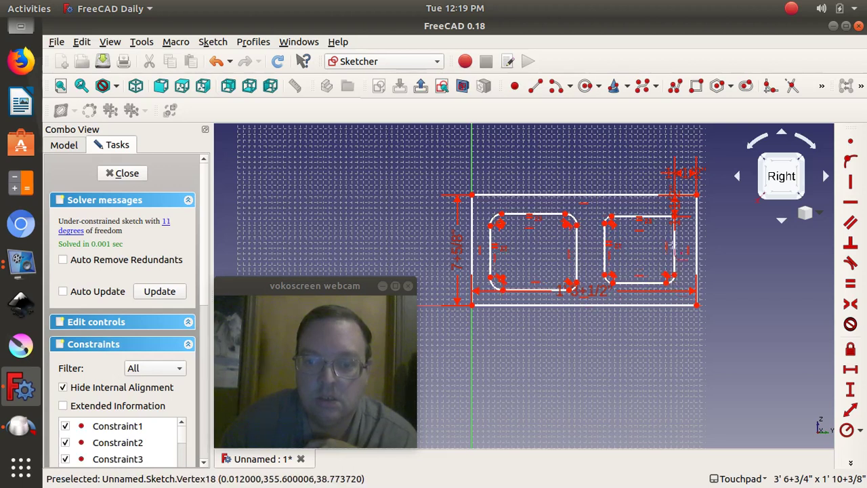
key(Delete)
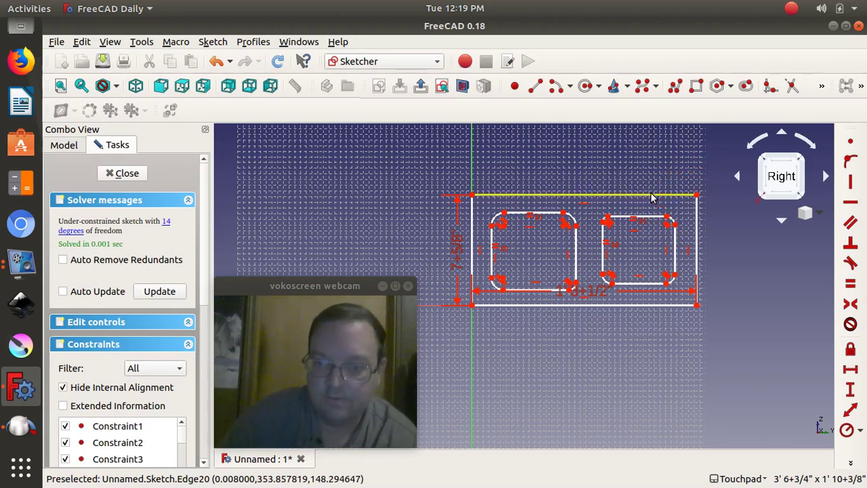
click(498, 222)
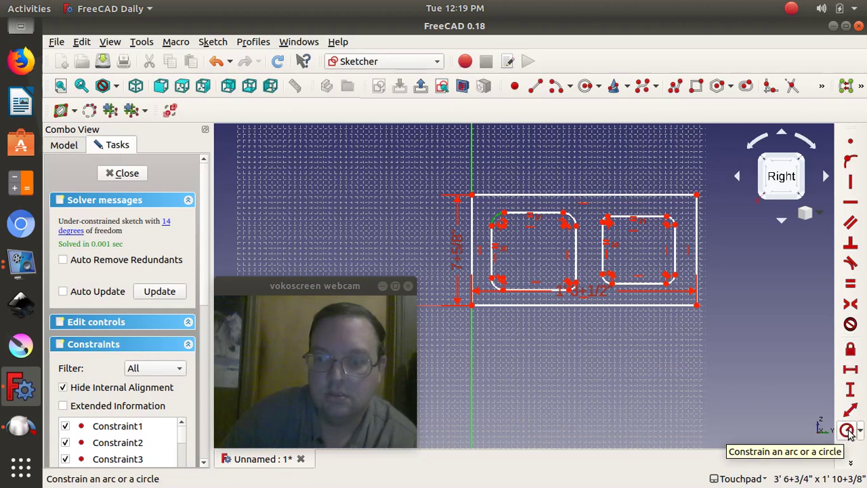
Constrain the top-left fillet arc to a 0.5 radius and zoom in on the openings
click(846, 430)
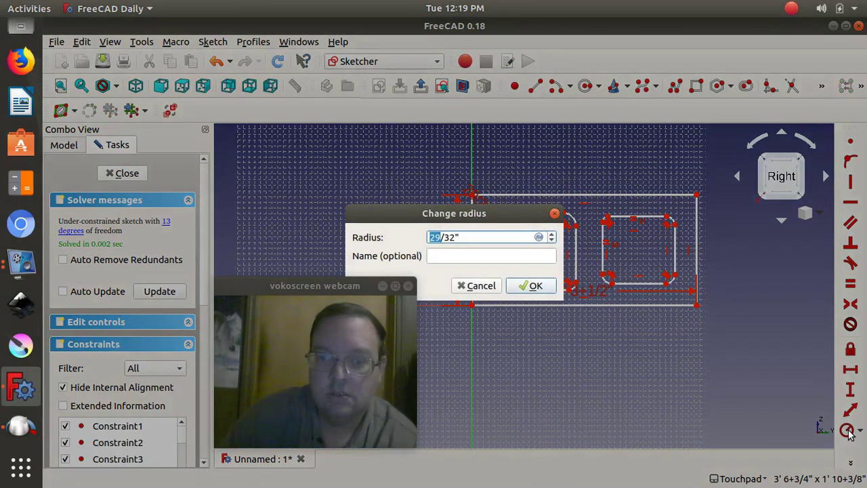
drag(468, 237, 379, 237)
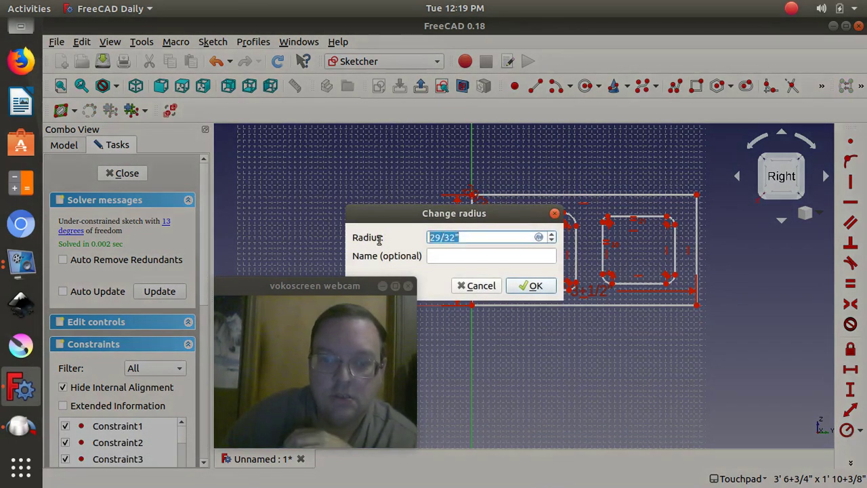
text(0.5)
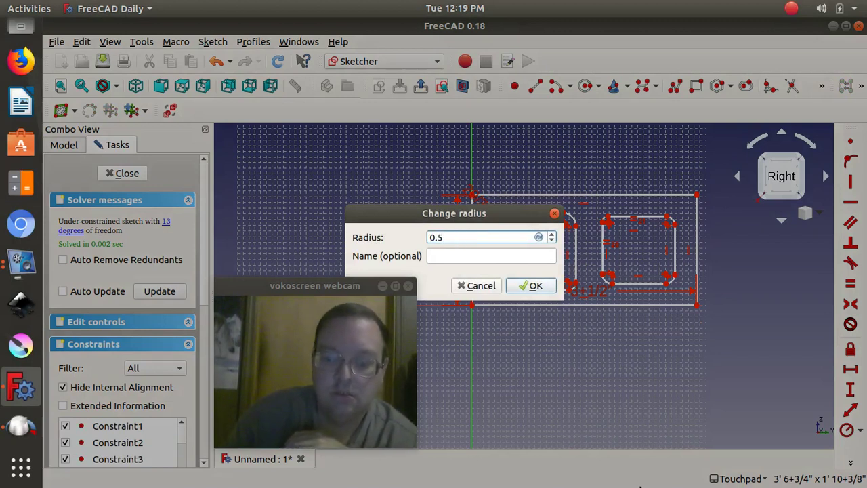
key(Return)
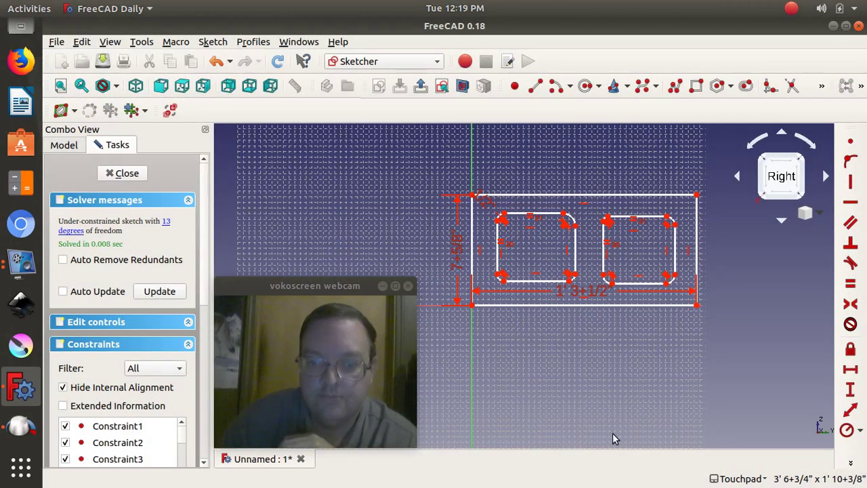
scroll(613, 439, up, 3)
scroll(604, 376, up, 2)
scroll(603, 379, up, 4)
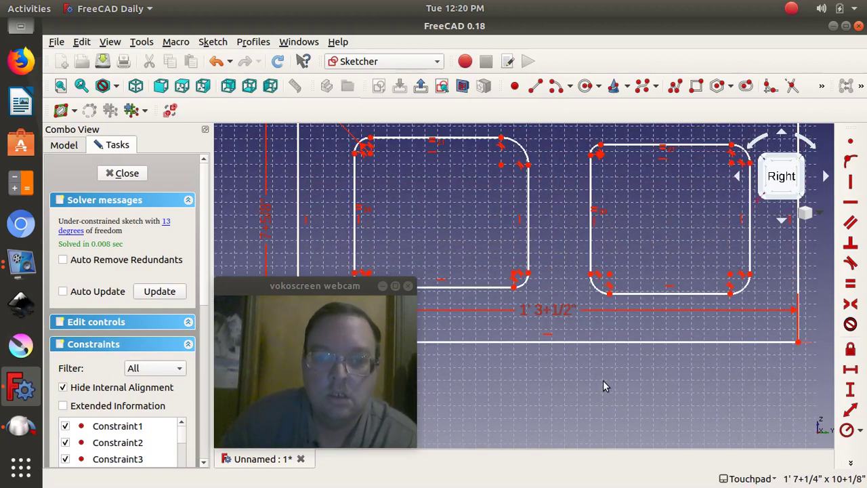
scroll(603, 379, left, 2)
scroll(603, 380, left, 1)
scroll(603, 380, left, 1)
scroll(603, 385, up, 1)
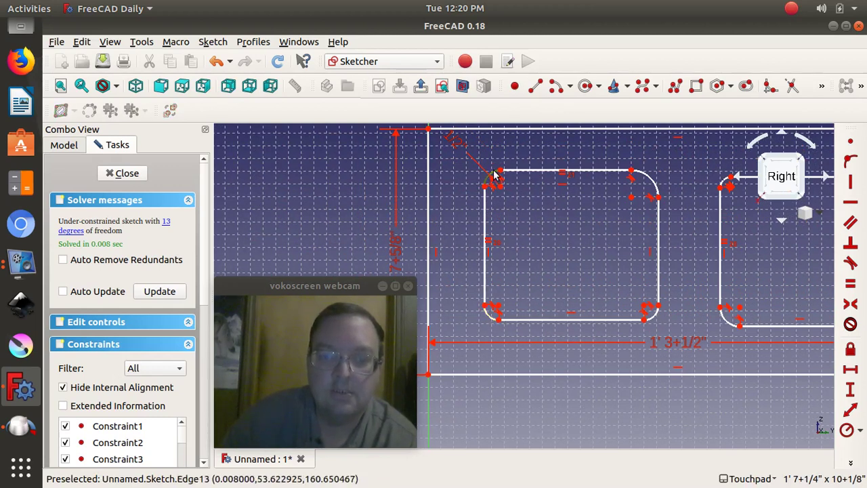
Make every remaining rounded corner of both openings equal to the 0.5-radius arc
click(485, 316)
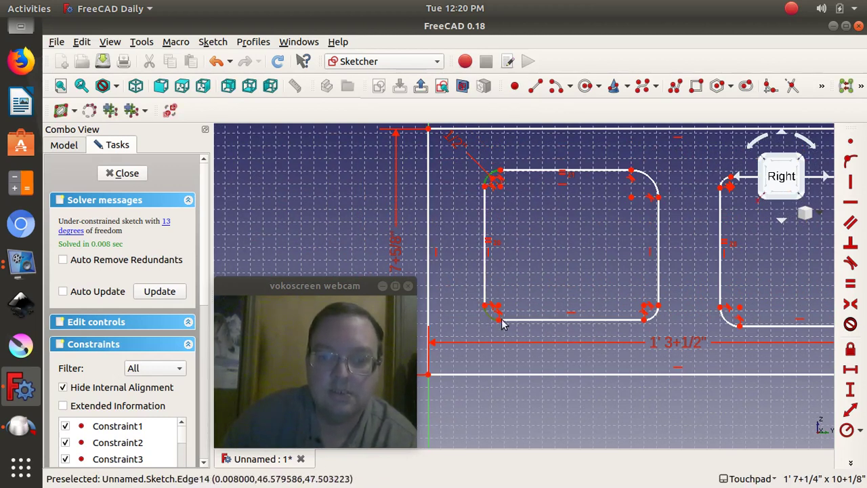
click(655, 312)
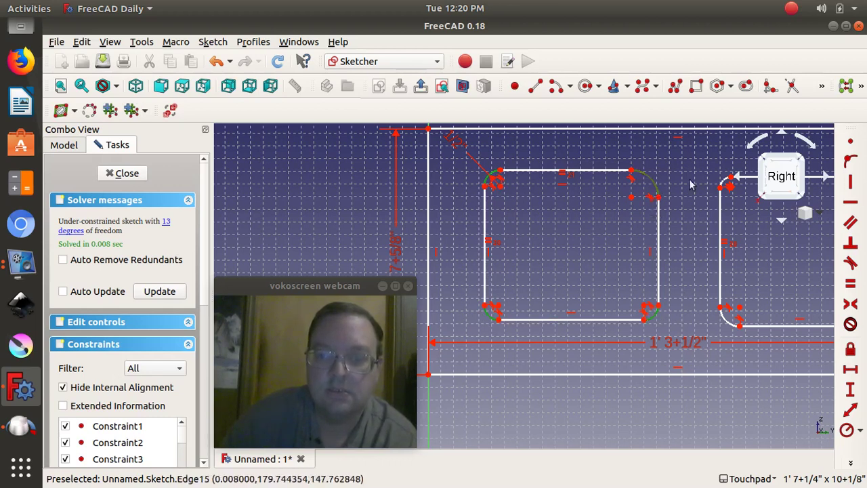
click(725, 181)
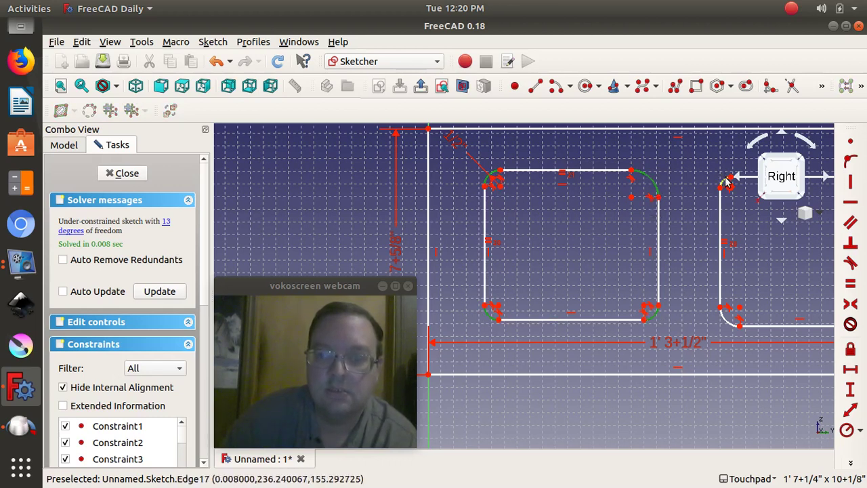
click(723, 323)
key(Left)
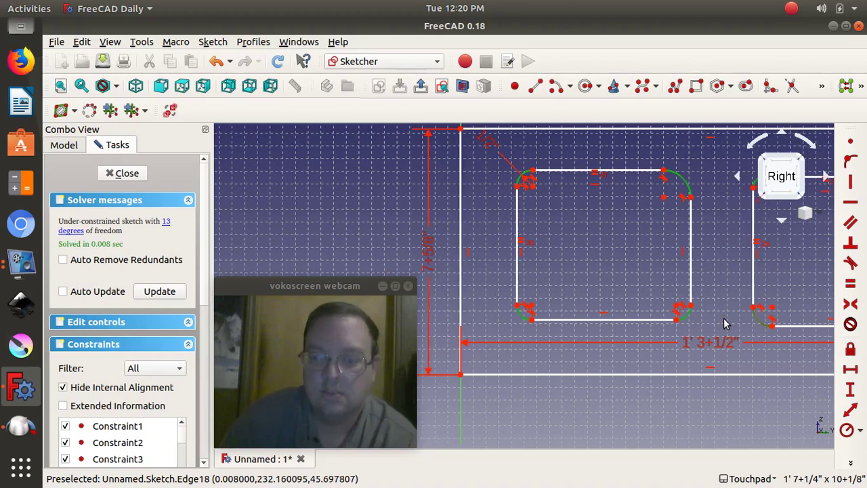
key(Right)
key(Right)
key(Right)
key(Right)
key(Right)
key(Right)
key(Right)
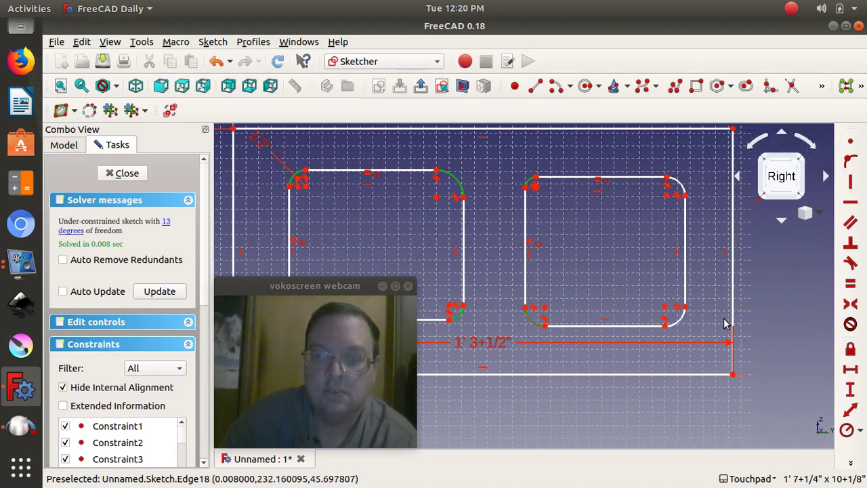
click(676, 325)
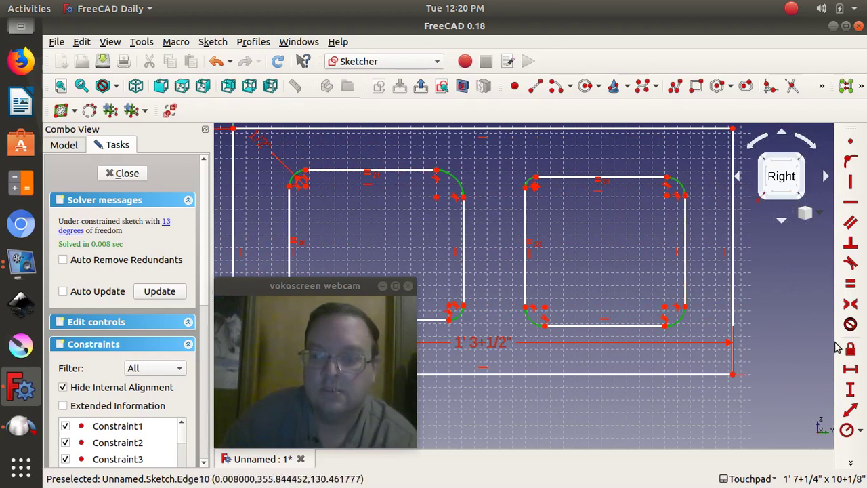
click(851, 285)
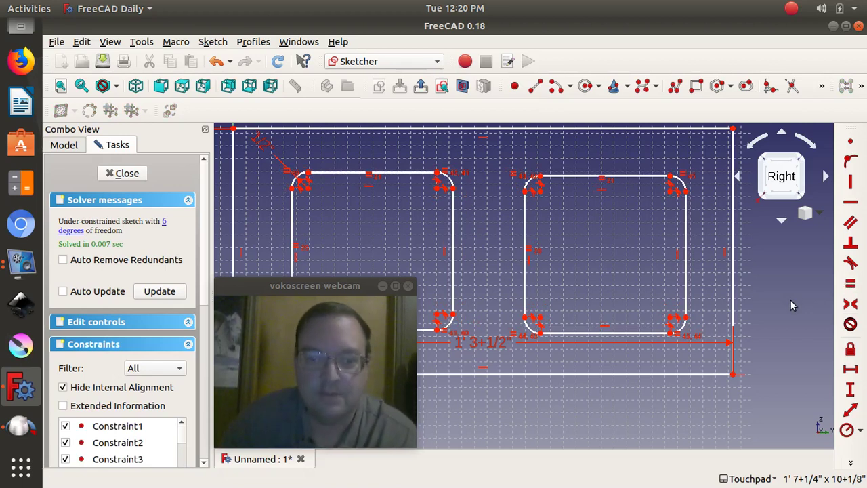
Set the left opening's top-left corner 1.5" in from the block's left edge
key(Up)
key(Left)
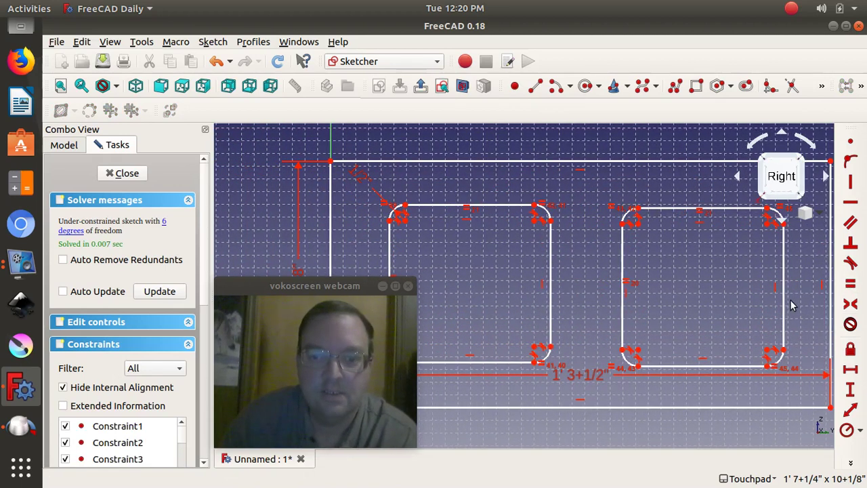
key(Left)
key(Up)
key(Left)
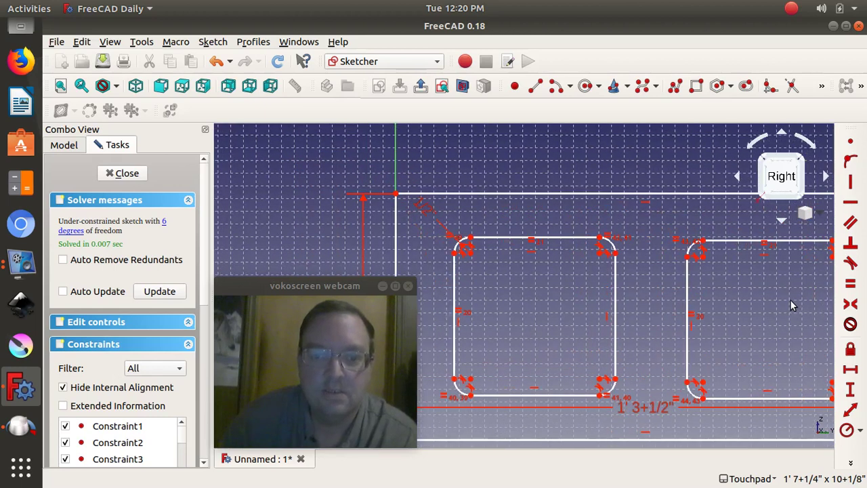
key(Left)
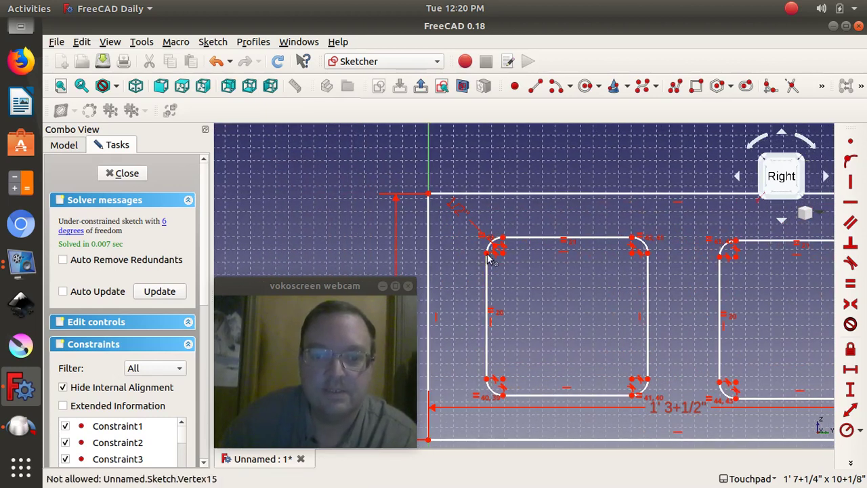
key(Escape)
click(487, 253)
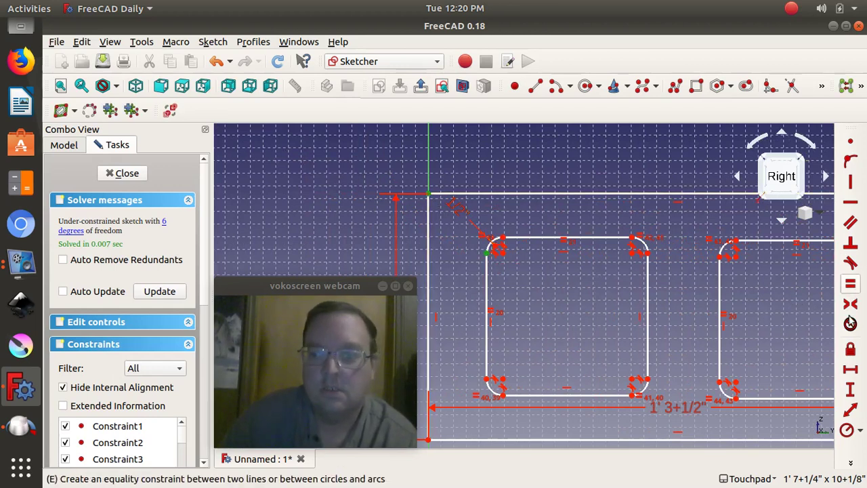
click(850, 371)
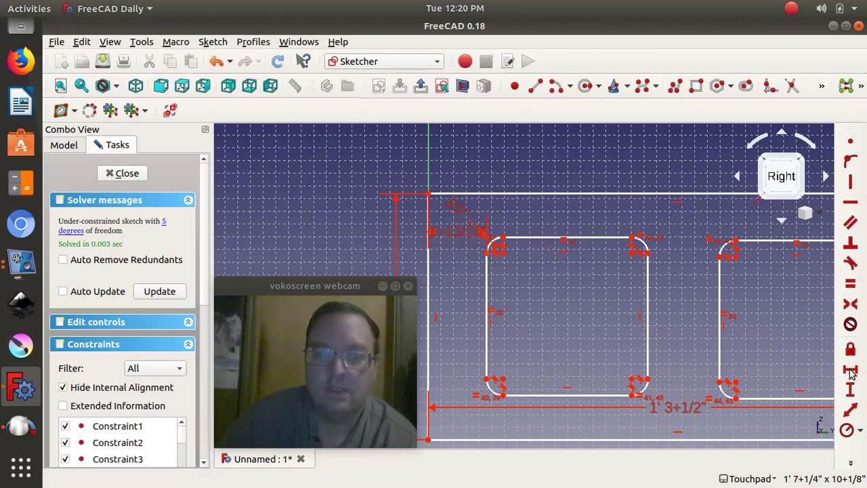
drag(469, 239, 415, 233)
text(1.5)
key(Return)
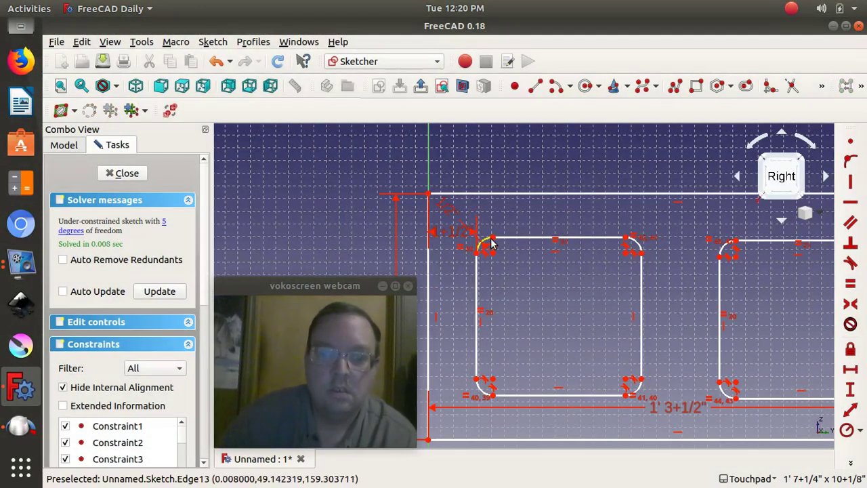
Set the left opening's top 1.5" below the block's top-left corner
click(493, 241)
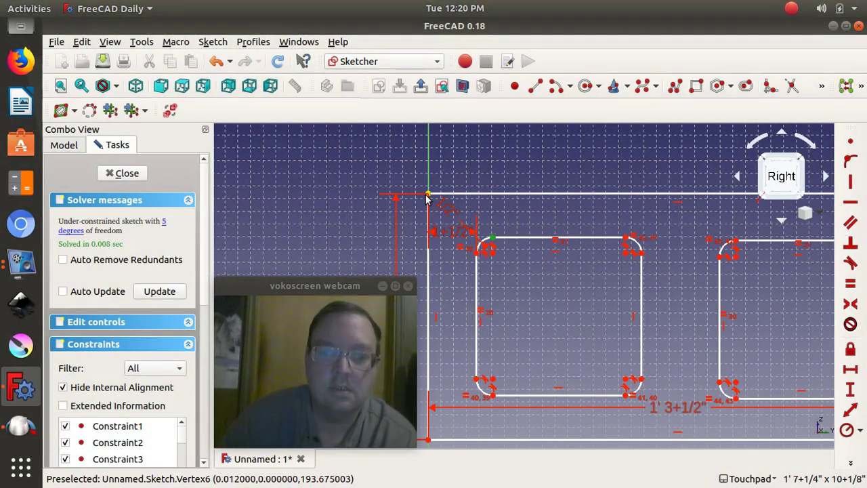
click(453, 213)
click(852, 392)
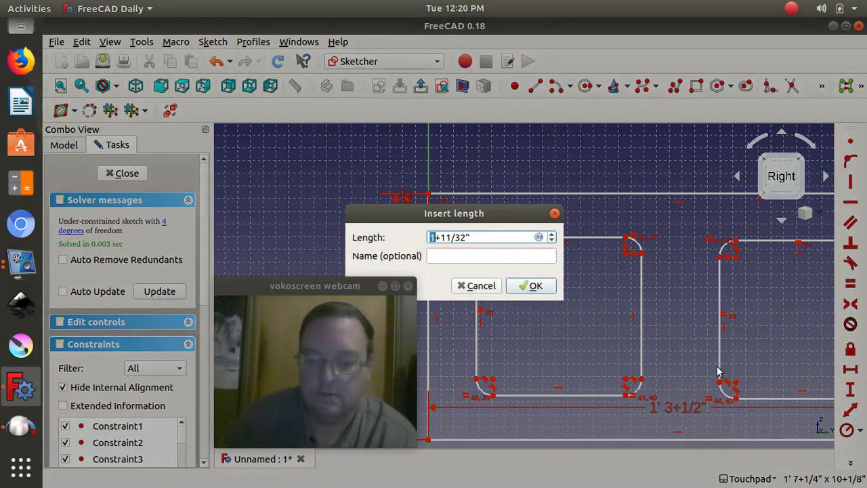
drag(488, 237, 214, 238)
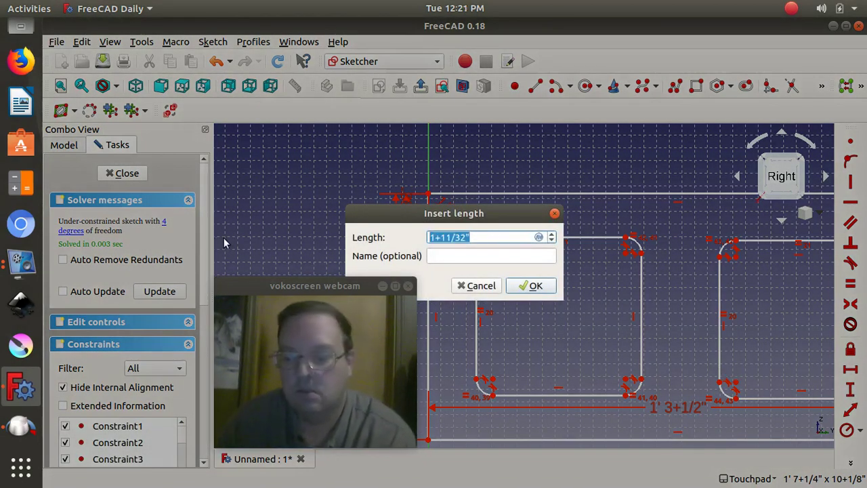
text(1.5)
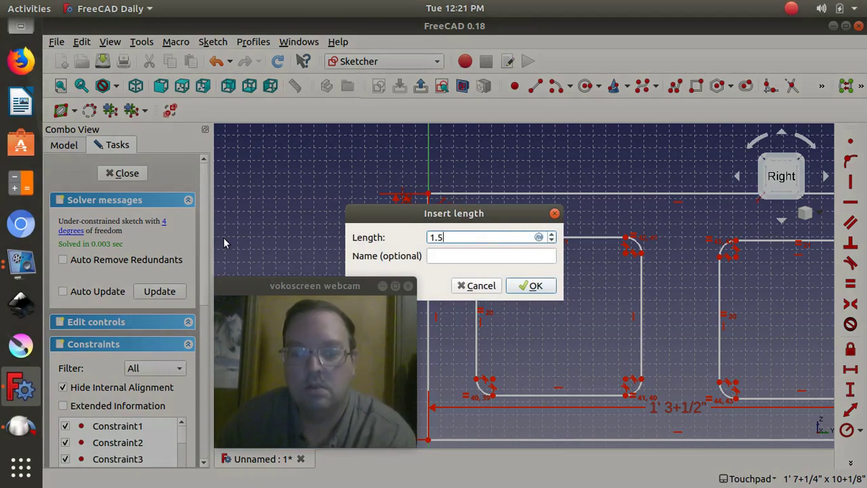
key(Return)
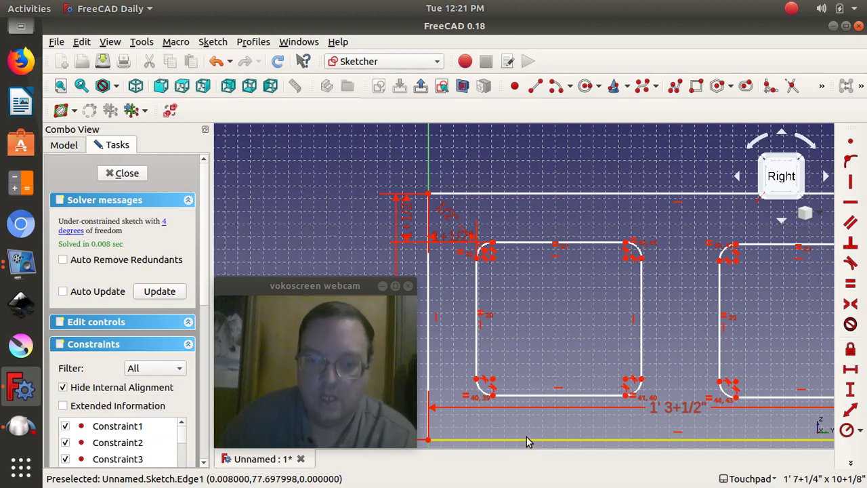
Place the right opening's top corner 1.5 in below the block's top-right corner
key(Up)
key(Left)
key(Left)
key(Left)
key(Up)
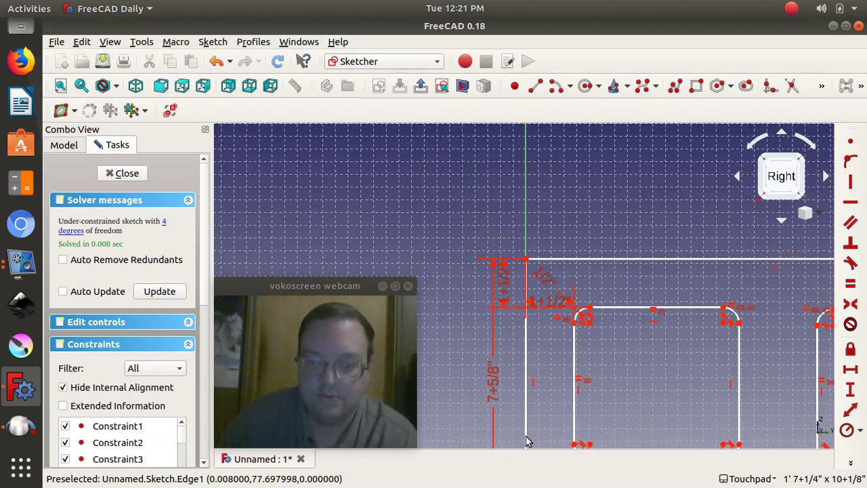
key(Down)
key(Down)
key(Down)
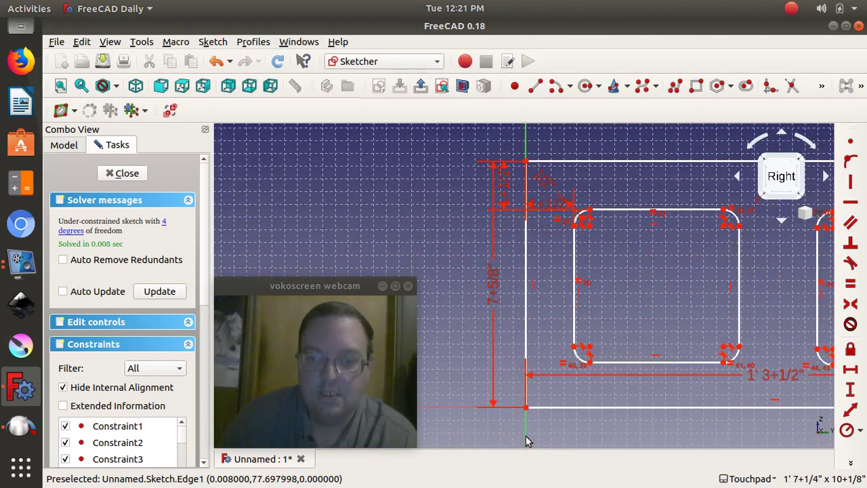
key(Down)
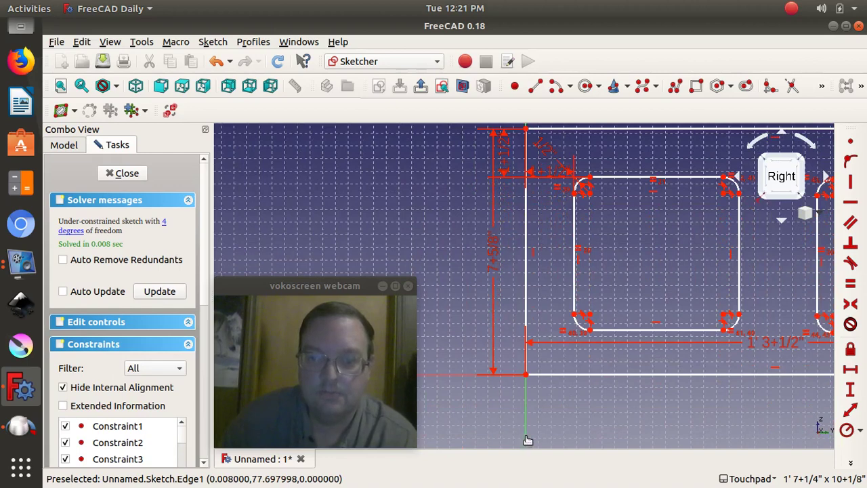
key(Right)
key(Right)
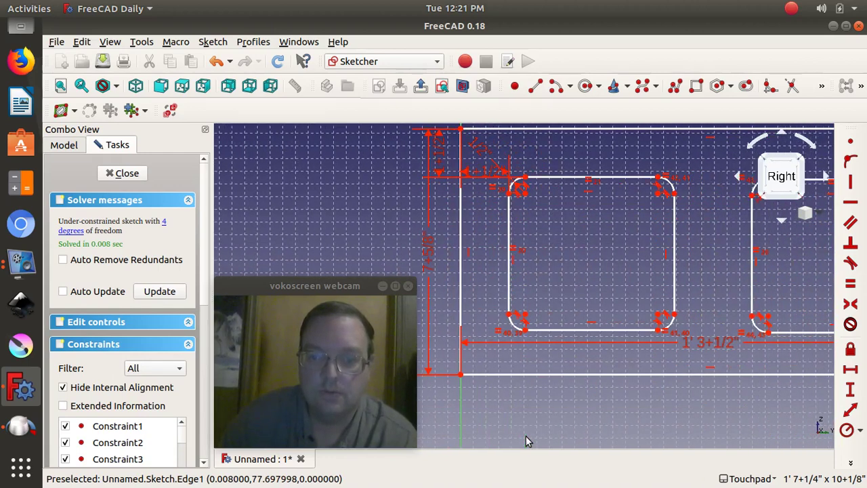
key(Right)
key(Right)
key(Right)
key(Right)
key(Right)
key(Right)
key(Right)
key(Right)
key(Up)
key(Up)
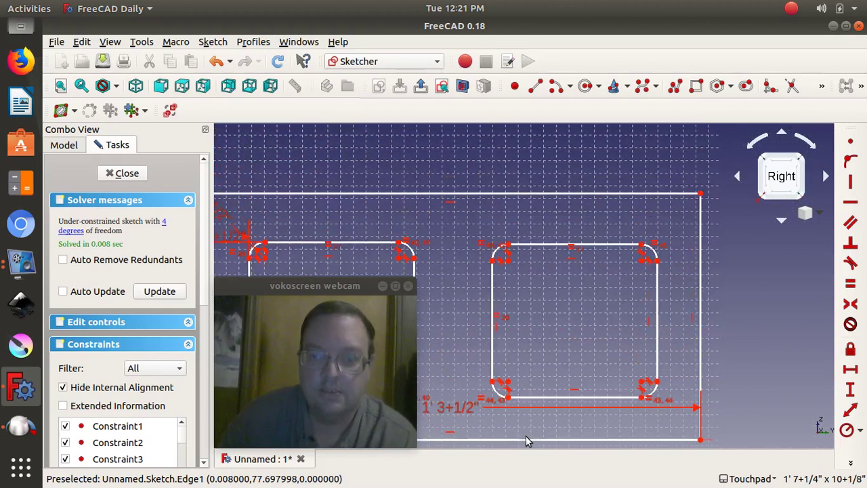
click(641, 244)
click(702, 197)
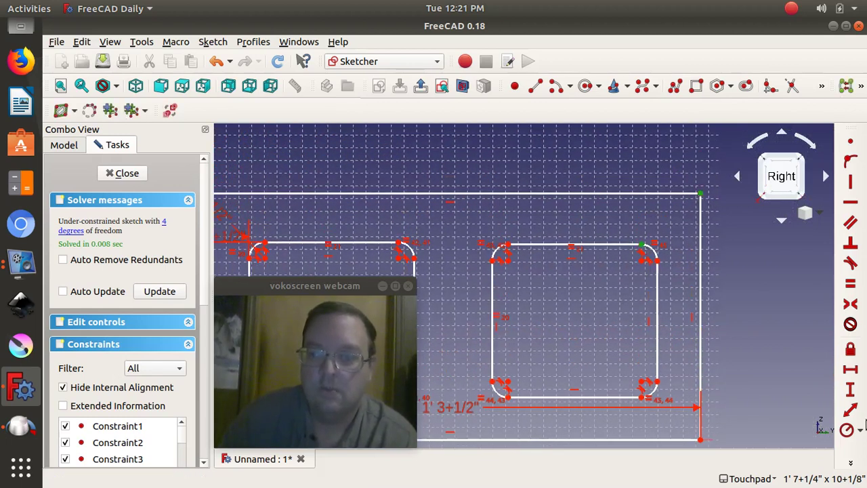
click(850, 389)
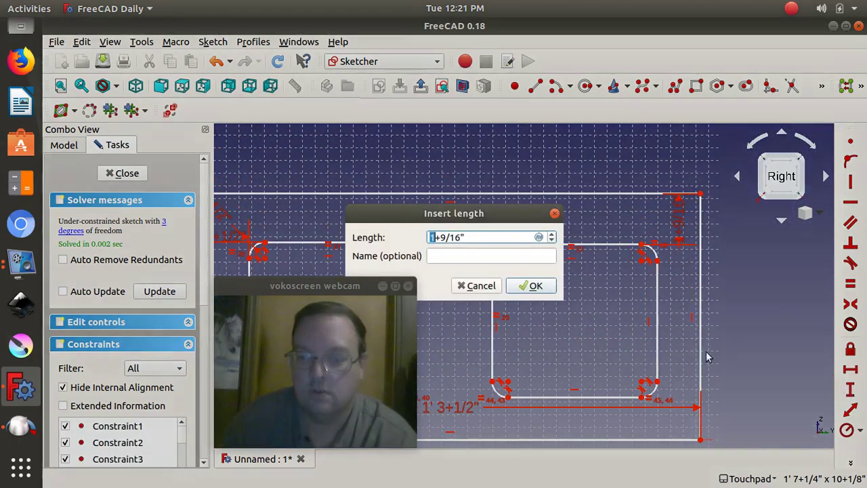
drag(484, 235, 413, 237)
text(1.5 in)
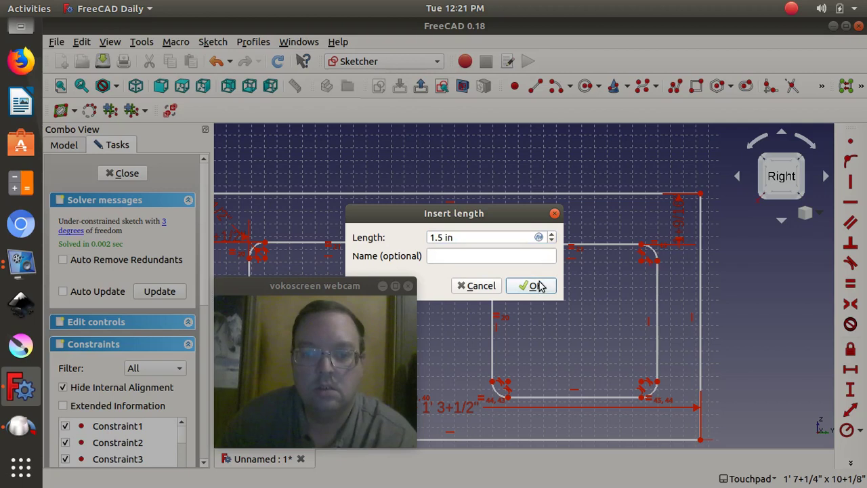
click(537, 285)
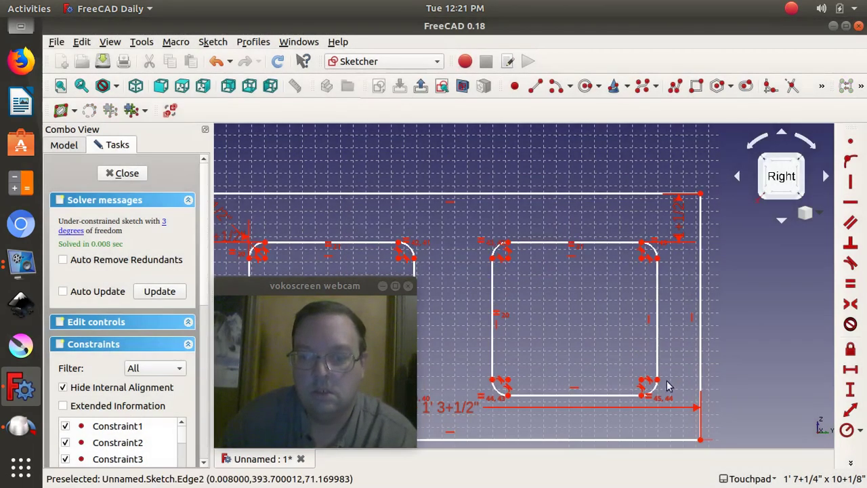
Fix the right opening 1.5+11/32" in from the block's right edge
click(655, 259)
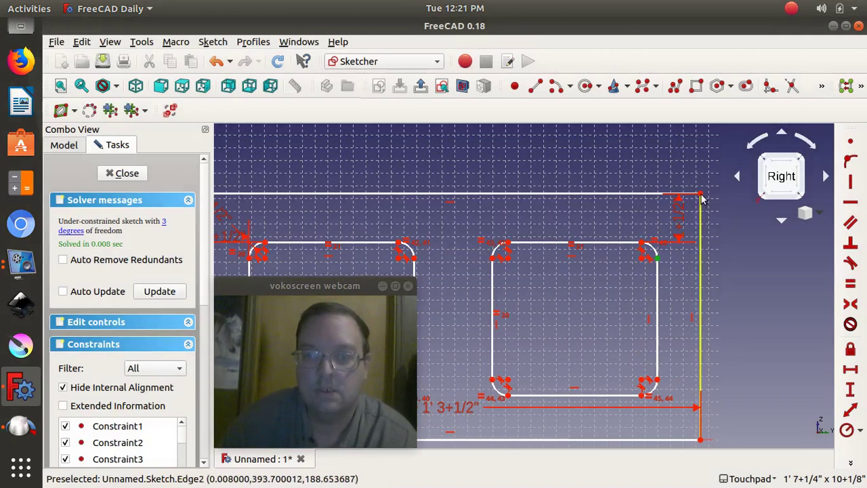
click(852, 369)
text(1.5+11/32")
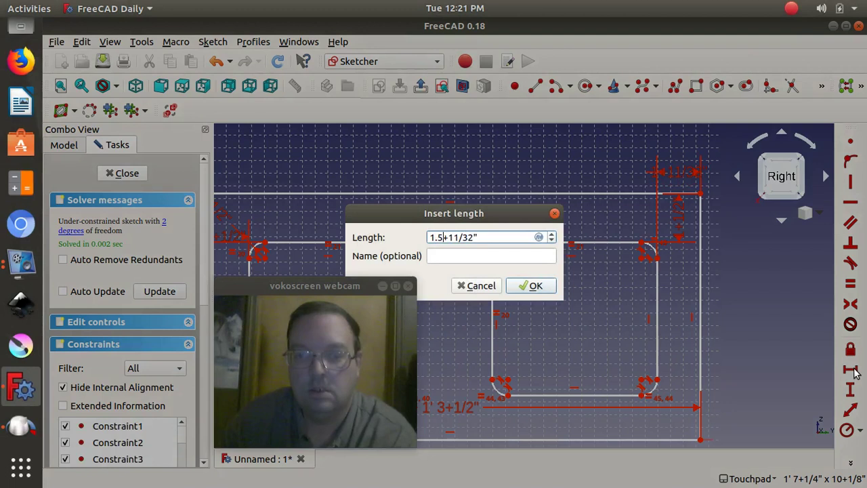
key(Delete)
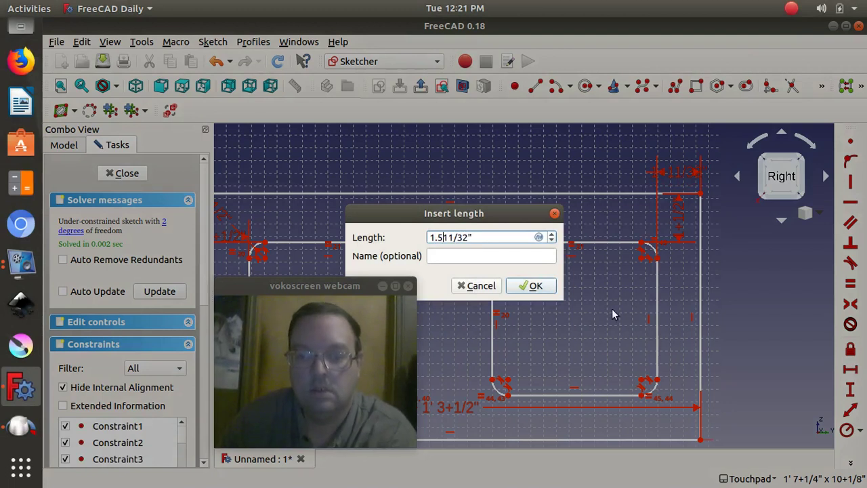
key(Return)
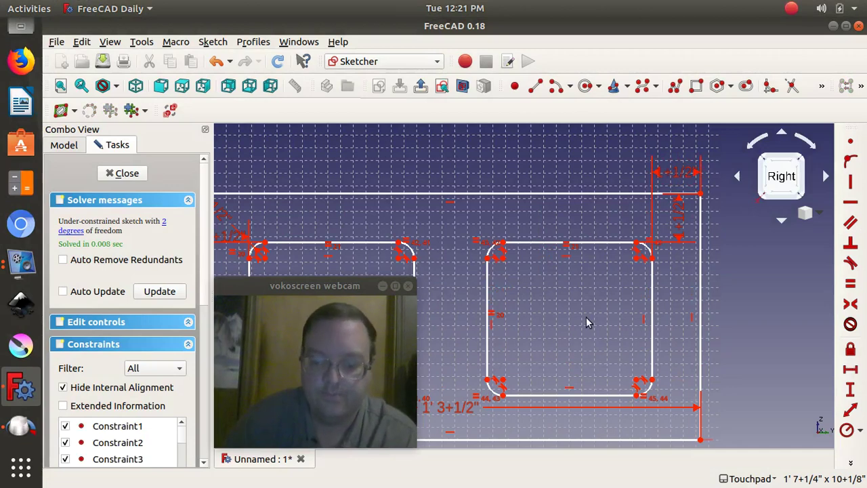
key(Up)
key(Down)
key(Down)
key(Down)
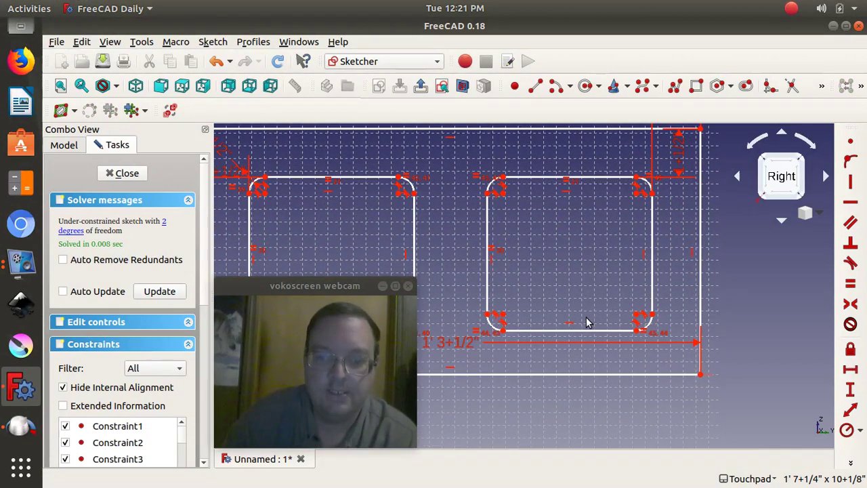
Scroll the Constraints list down to Constraint19–25 and select the equal constraint Constraint20
key(Left)
key(Left)
key(Left)
key(Left)
key(Left)
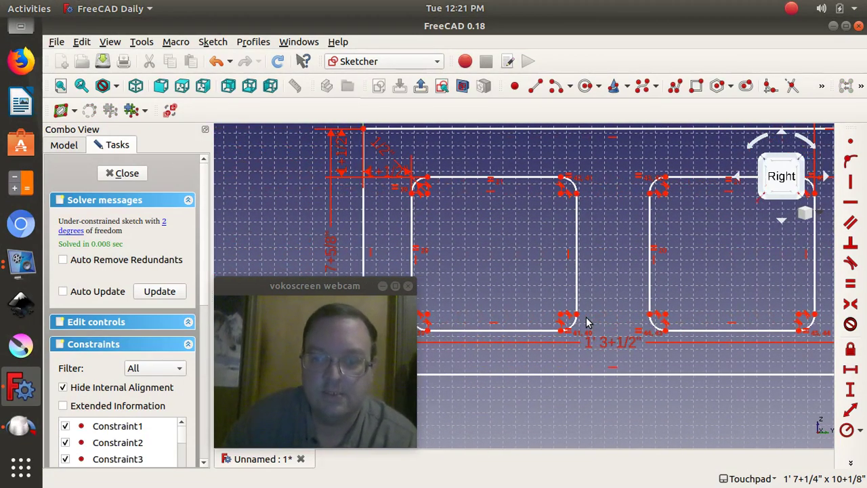
key(Up)
key(Down)
key(Down)
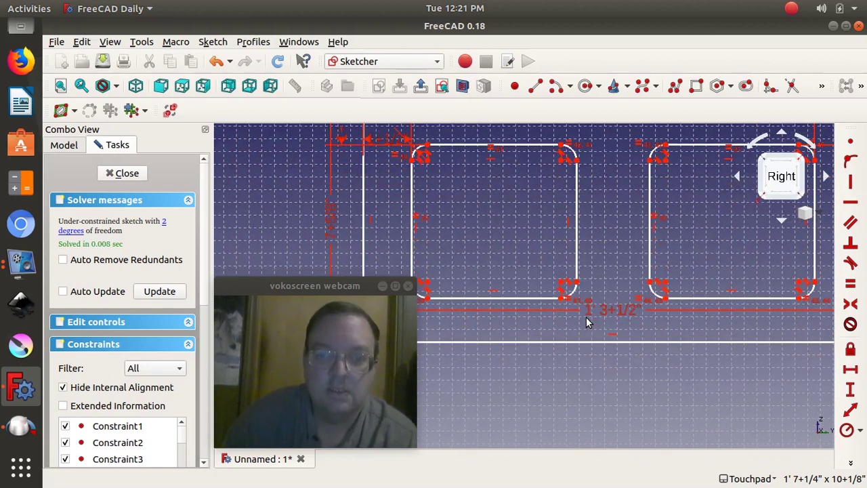
key(Left)
key(Left)
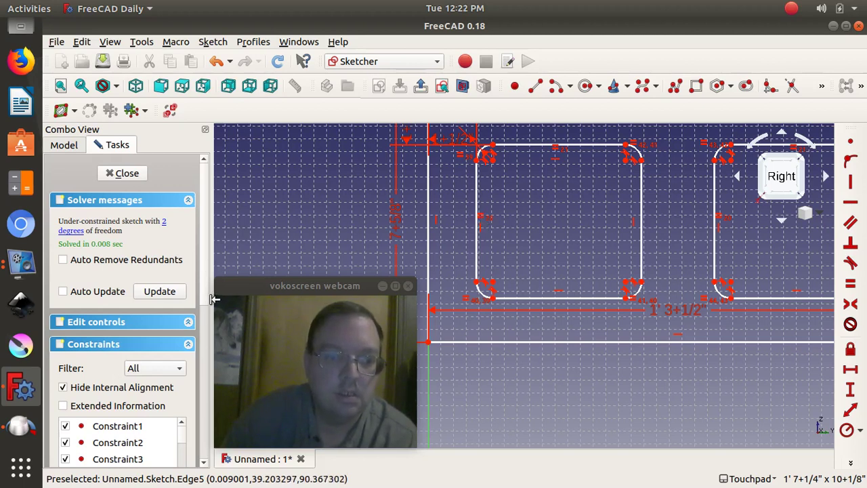
drag(202, 296, 207, 348)
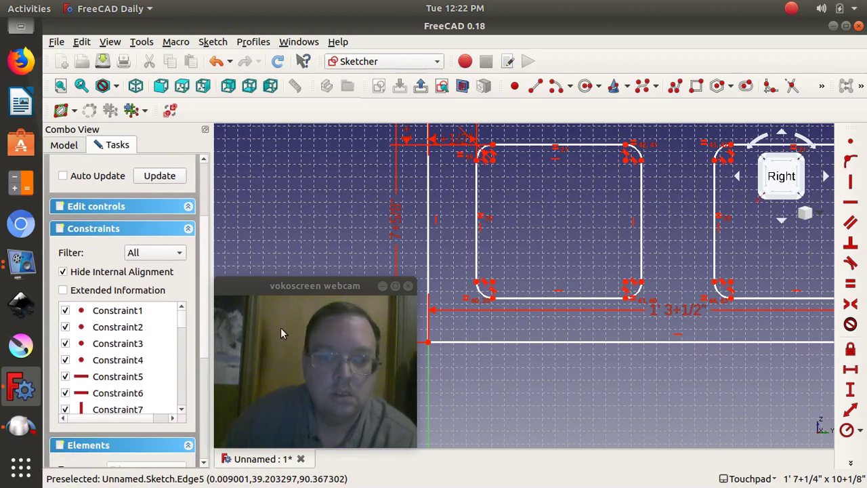
scroll(186, 348, down, 2)
scroll(183, 366, down, 3)
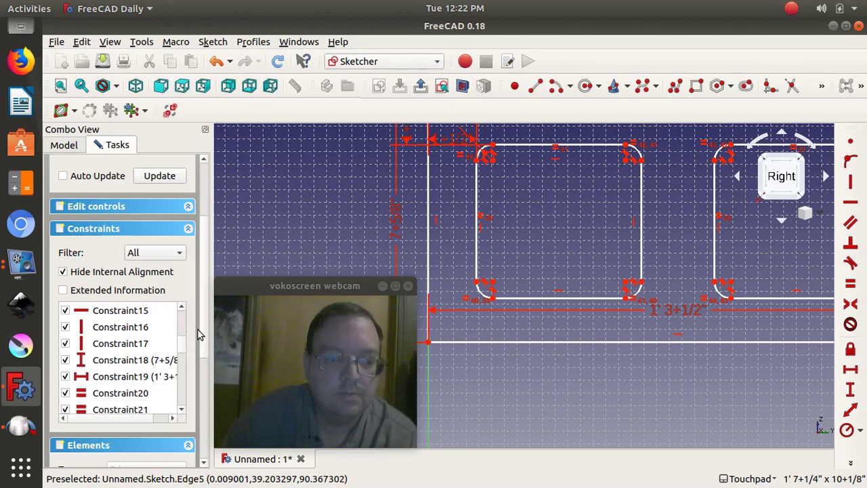
scroll(182, 345, down, 1)
scroll(183, 347, down, 1)
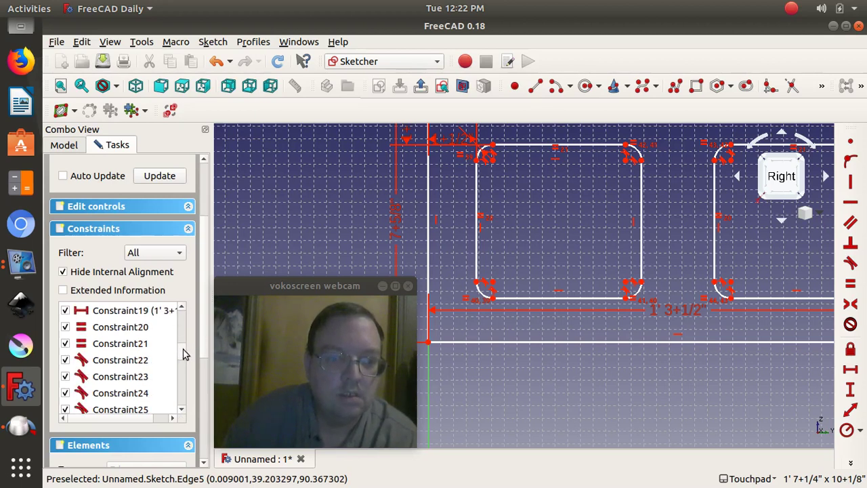
click(118, 328)
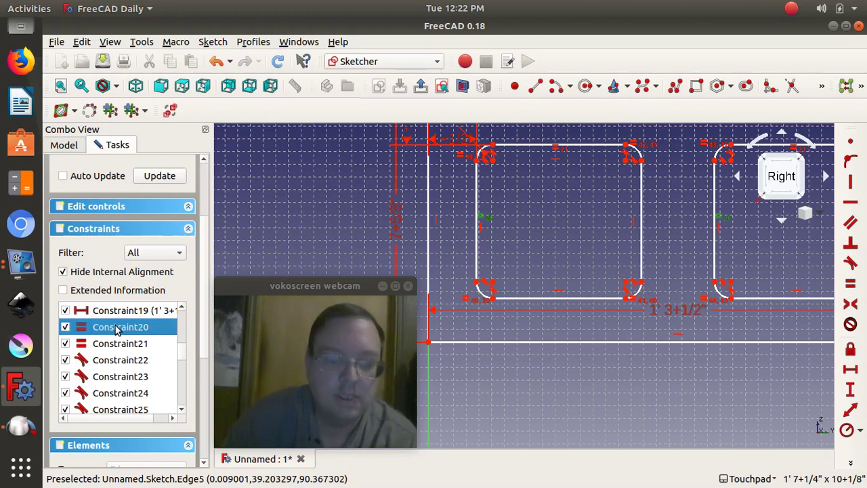
Delete equal constraints Constraint20 and Constraint21, then try a vertical distance constraint
ctrl+click(119, 344)
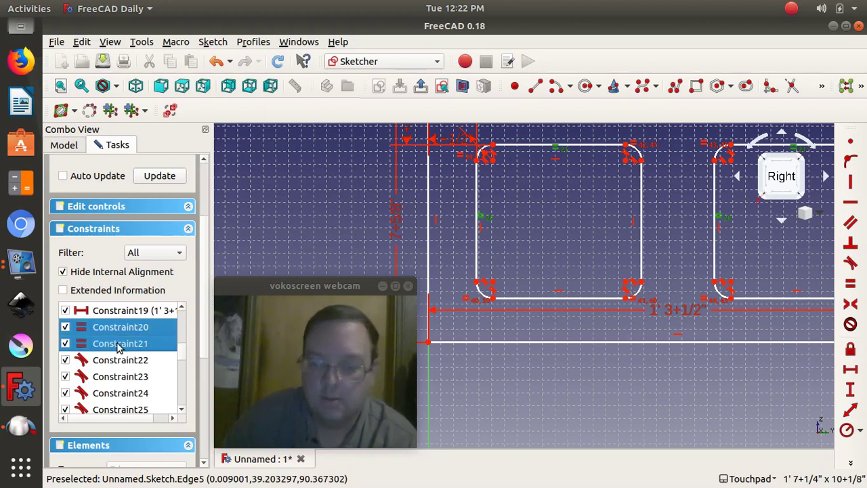
key(Delete)
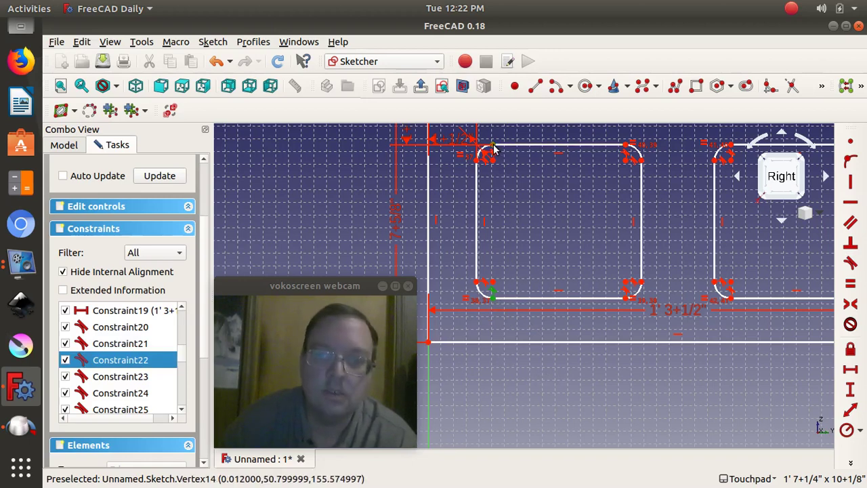
click(851, 397)
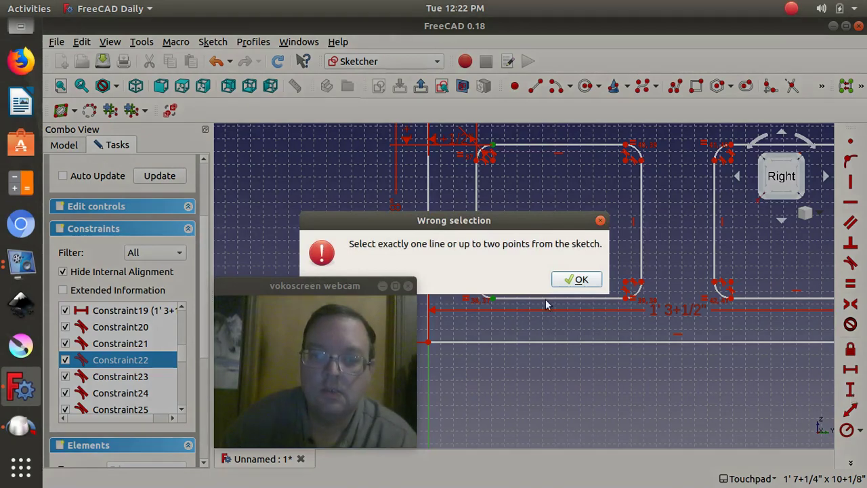
Dismiss the warning and set the left opening's height to 4+3/4"
click(576, 279)
click(522, 262)
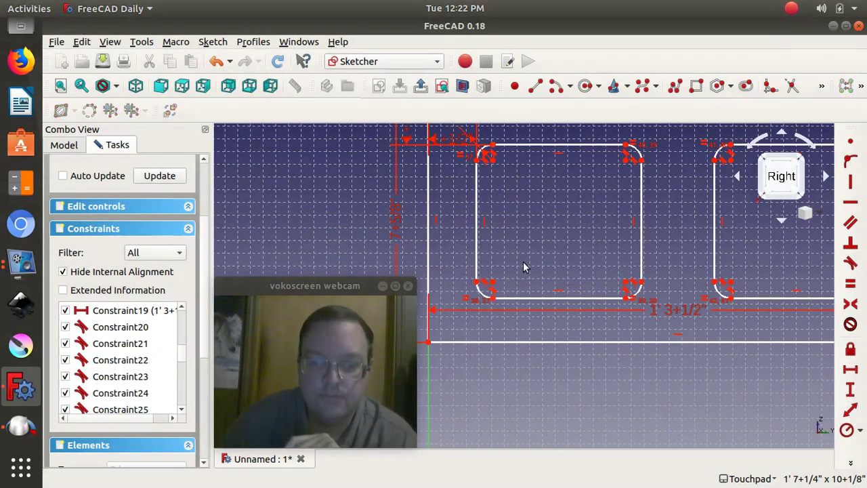
click(492, 145)
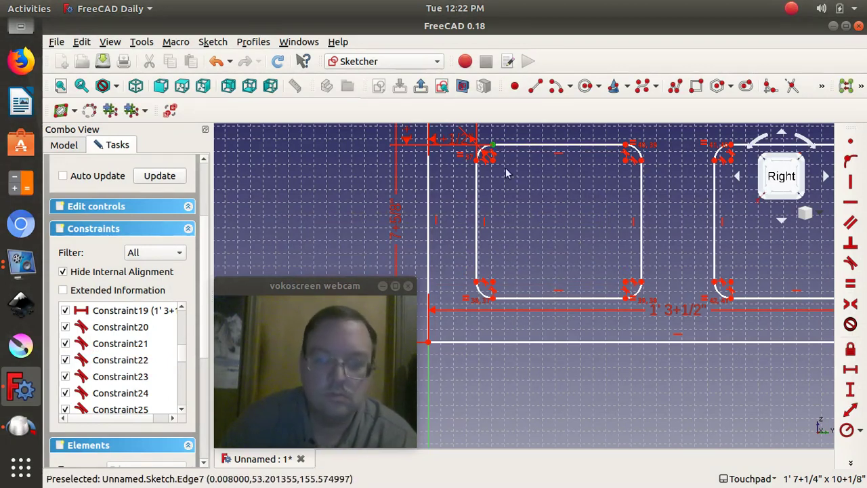
click(492, 303)
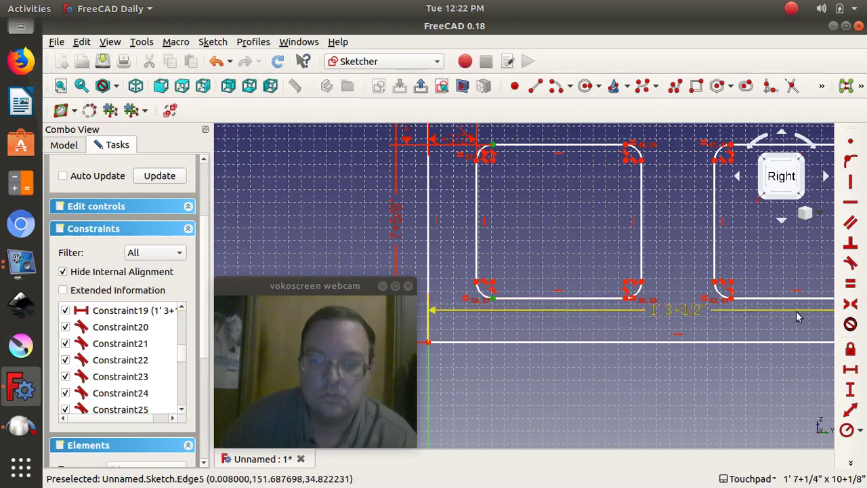
click(850, 398)
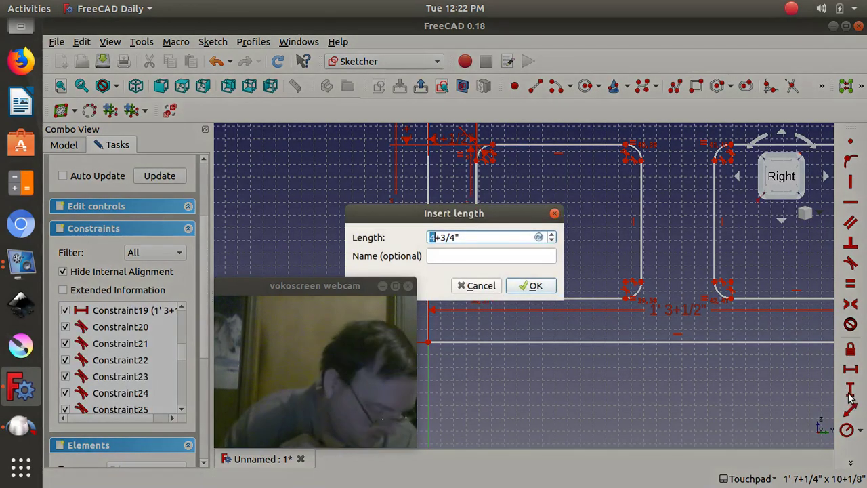
click(535, 288)
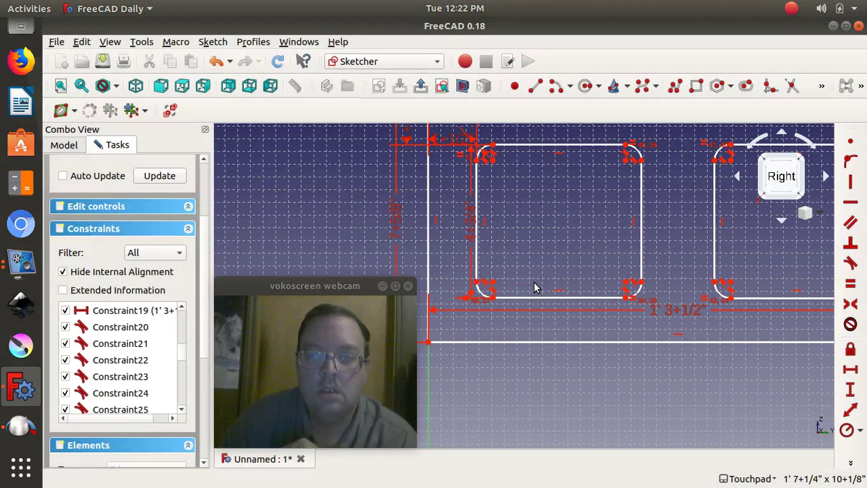
Set the right opening's height to 4+3/4" as well
click(730, 300)
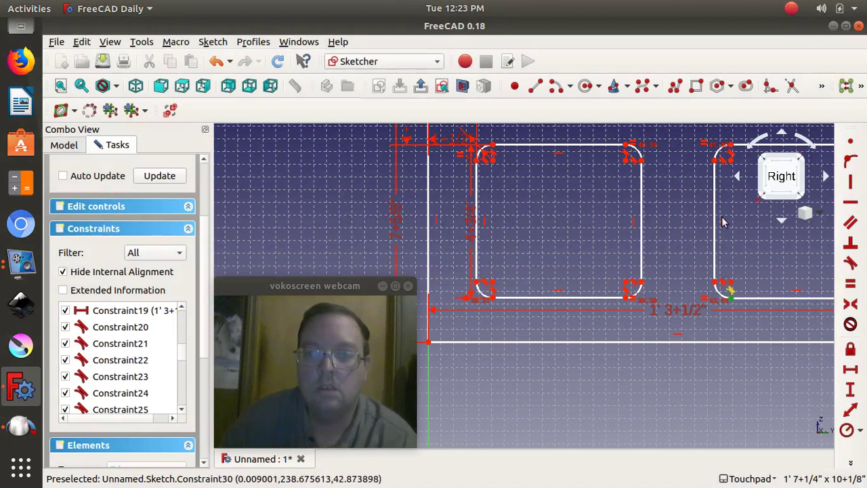
click(730, 145)
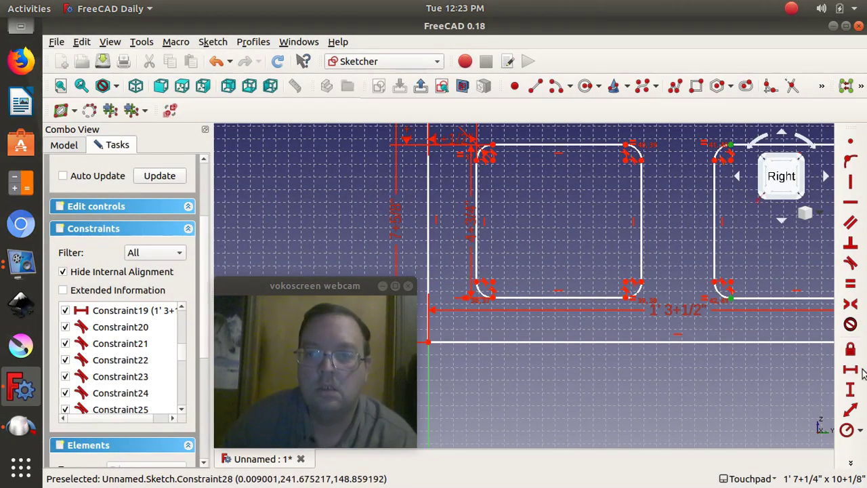
click(848, 388)
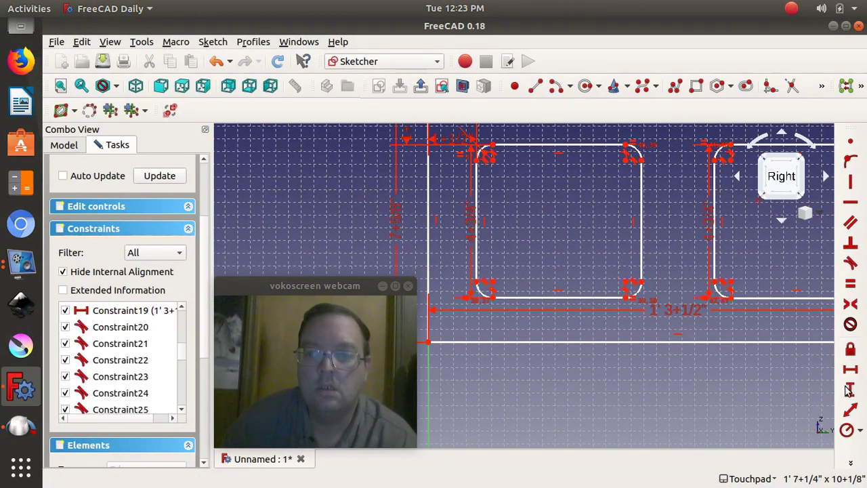
click(533, 286)
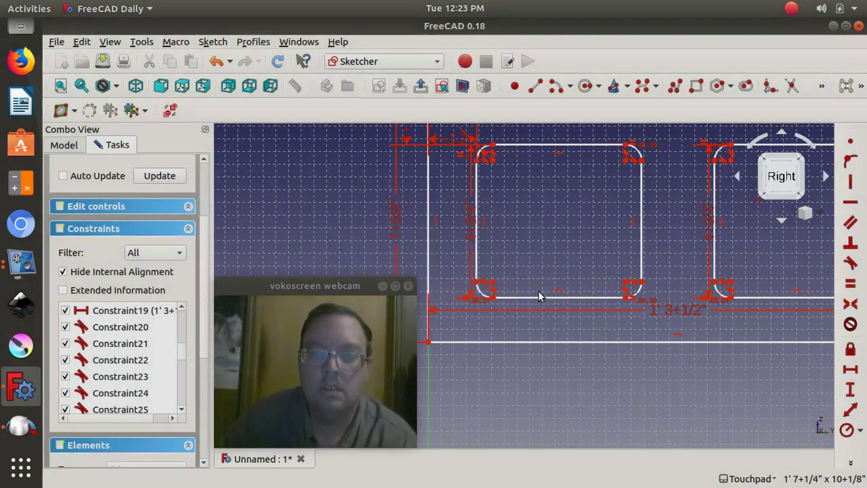
Make the left opening 5+1/2" wide
key(Down)
key(Down)
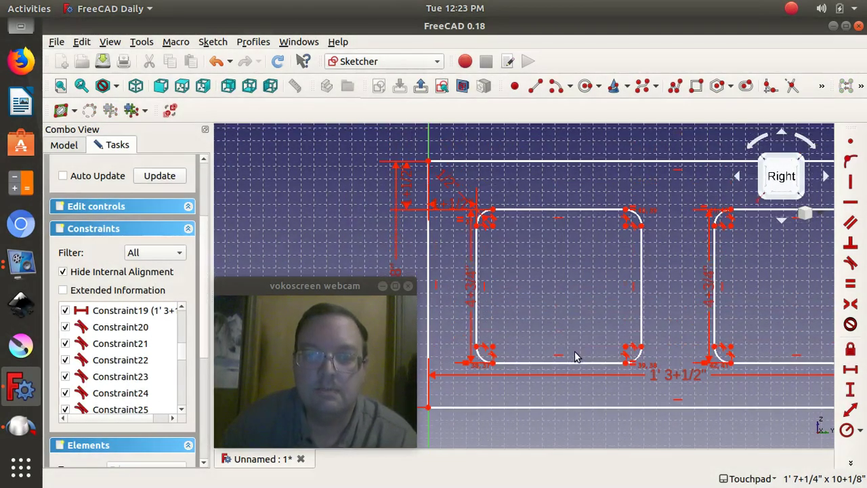
click(476, 225)
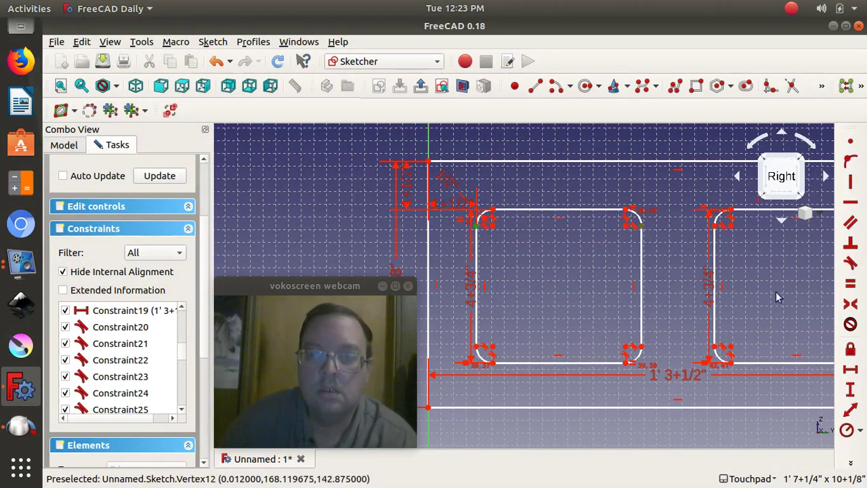
click(847, 373)
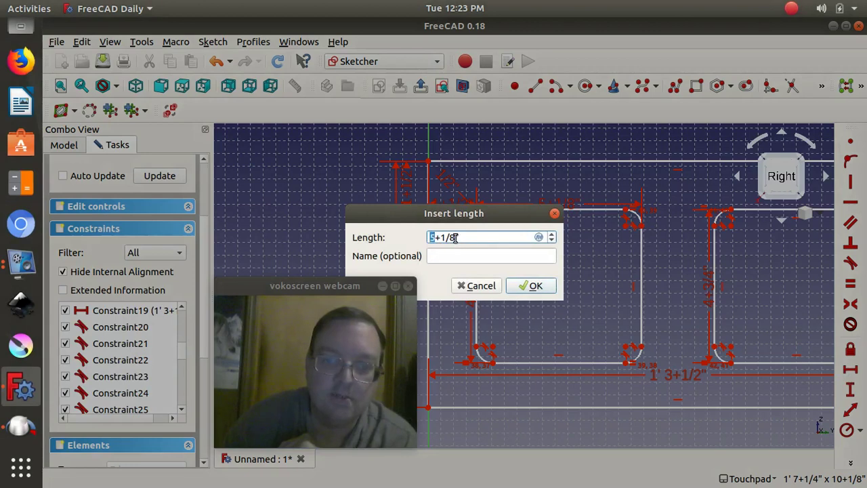
text(2)
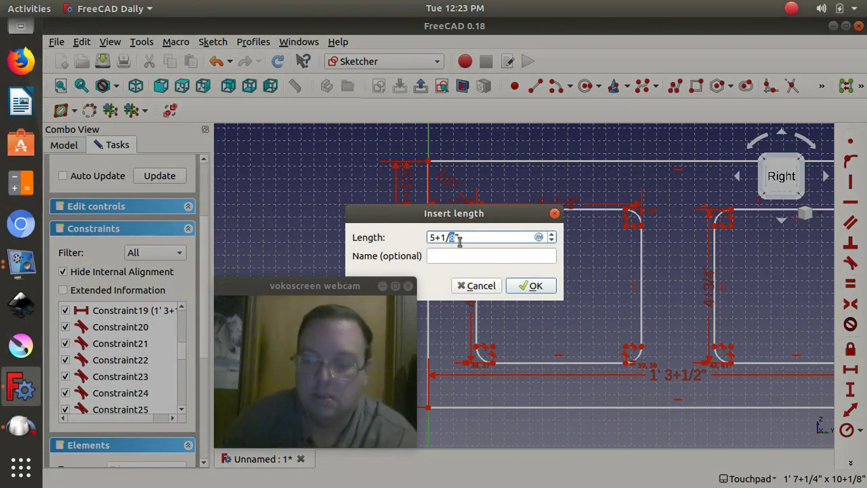
click(526, 287)
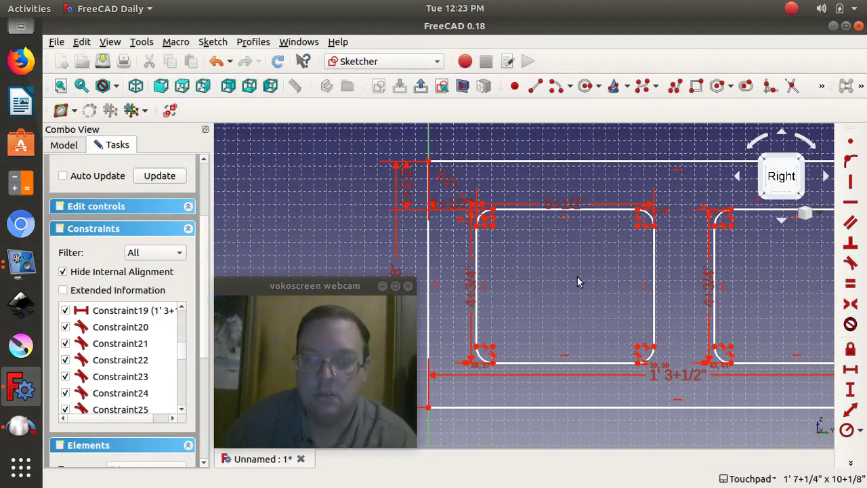
Make the right opening 5+1/2" wide between its top corners
scroll(577, 281, right, 2)
scroll(577, 281, right, 3)
scroll(576, 281, right, 2)
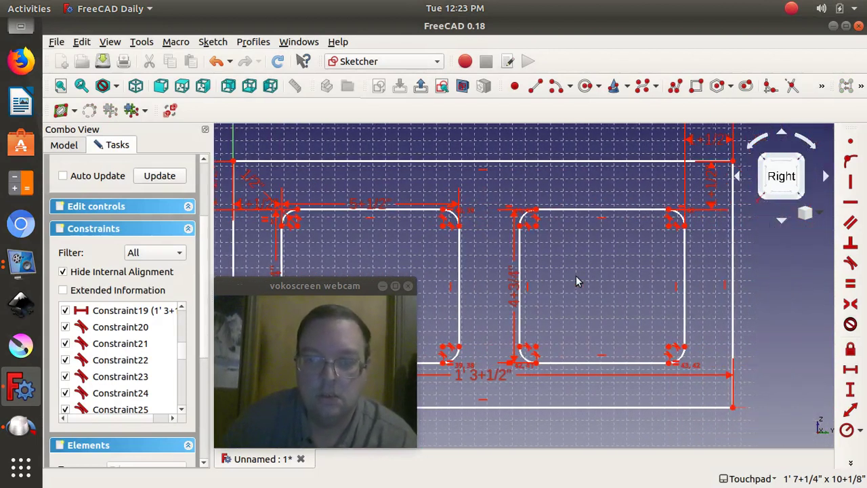
click(684, 226)
click(519, 227)
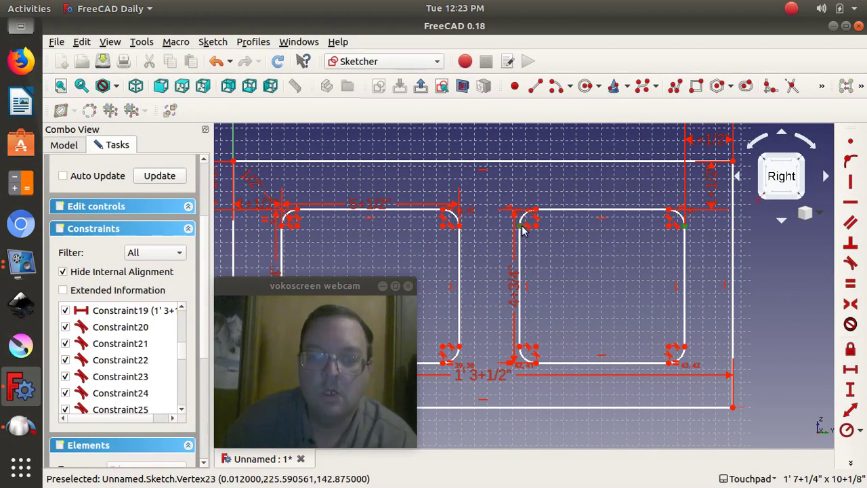
click(851, 369)
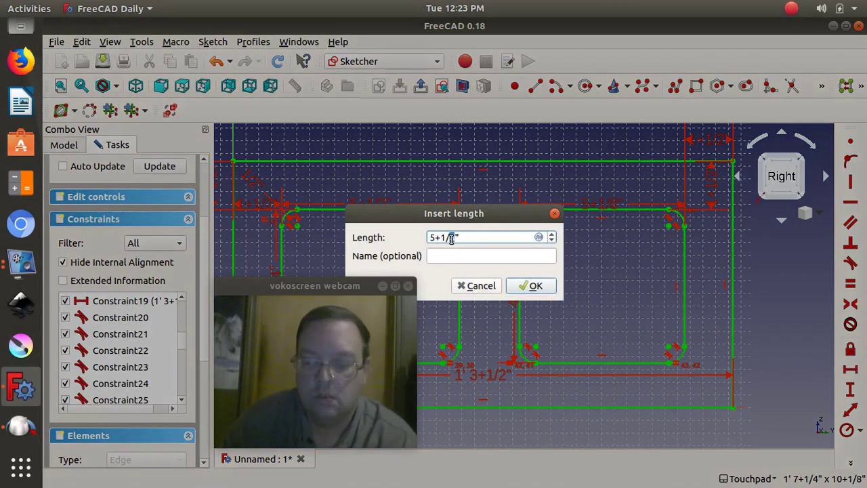
text(2)
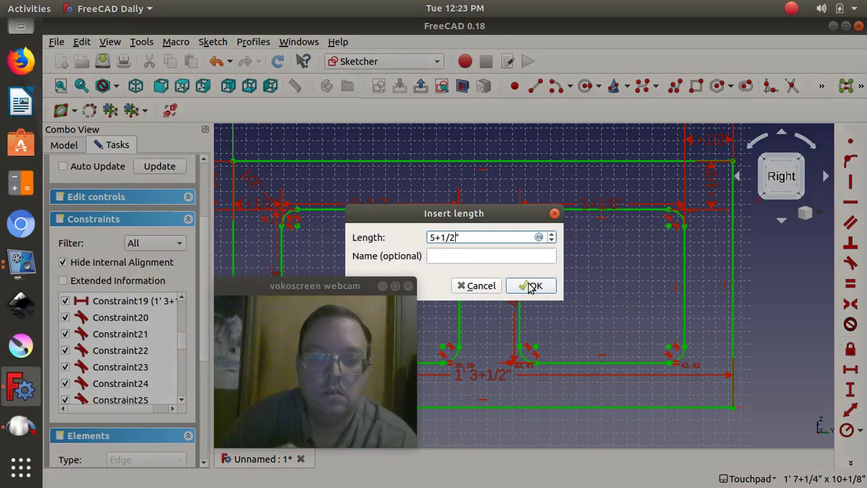
click(531, 287)
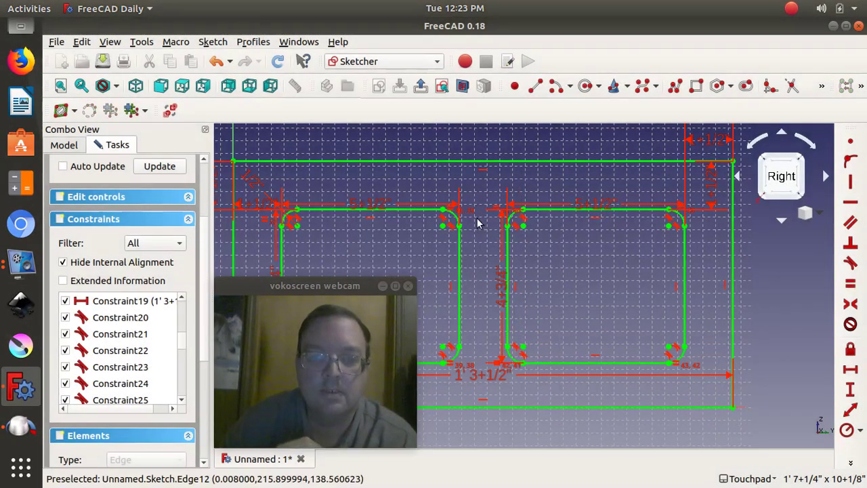
Close the fully constrained block sketch and return to Part Design
scroll(477, 217, down, 3)
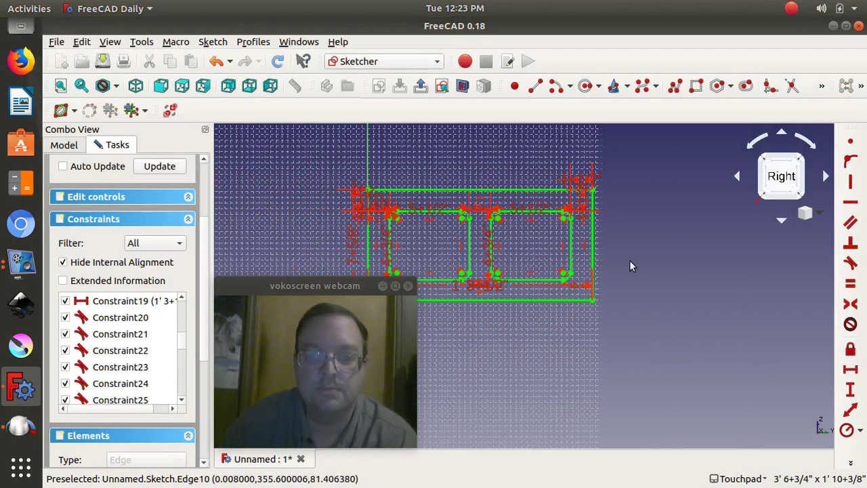
scroll(625, 264, right, 1)
scroll(623, 264, left, 4)
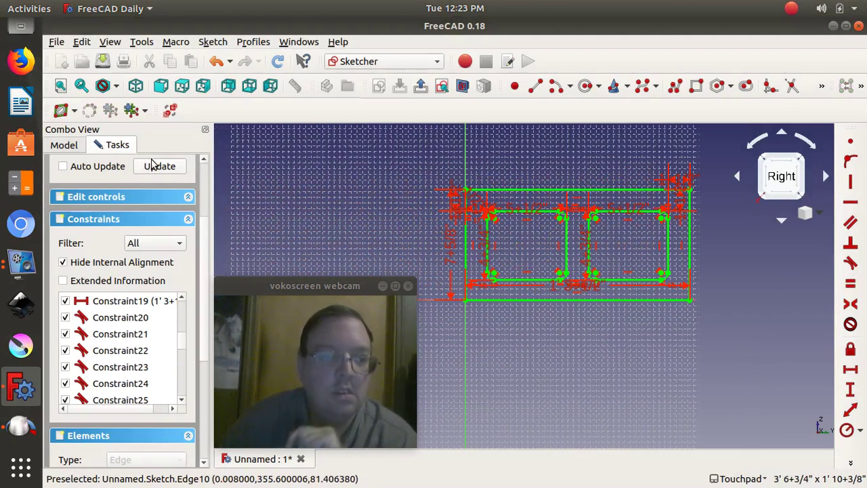
scroll(166, 178, up, 1)
scroll(167, 177, up, 2)
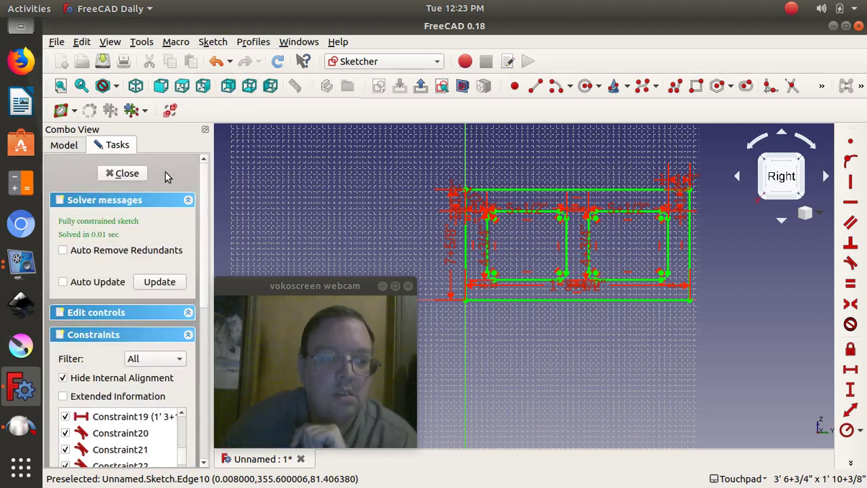
click(125, 174)
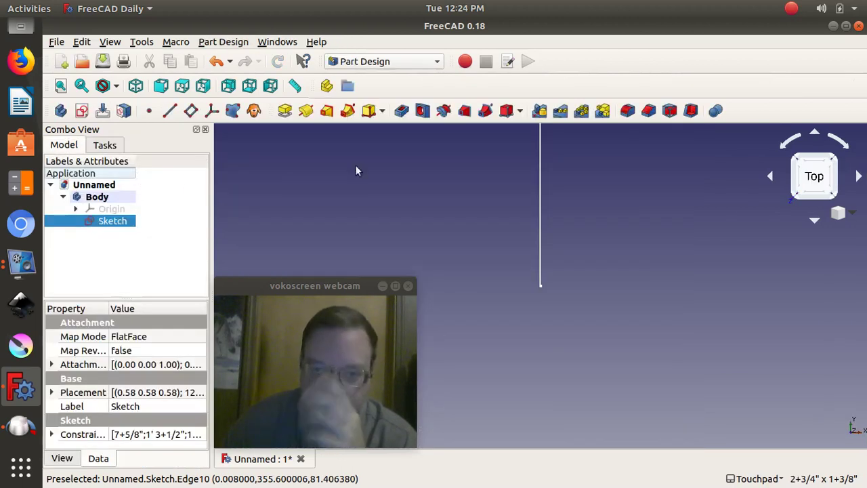
Show the whole block outline and both openings in an isometric view, zoomed out
click(135, 87)
scroll(477, 239, up, 4)
scroll(477, 240, up, 2)
click(474, 231)
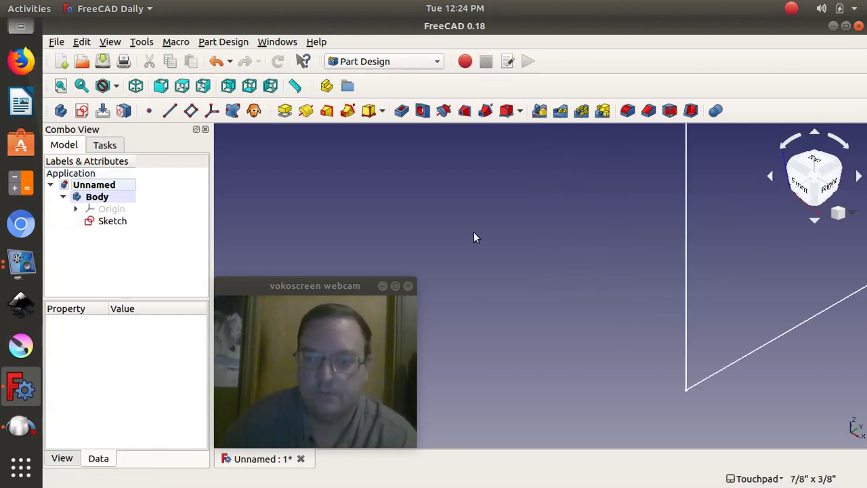
scroll(499, 239, down, 4)
scroll(498, 238, down, 2)
scroll(498, 238, down, 1)
scroll(498, 239, down, 1)
scroll(498, 238, down, 3)
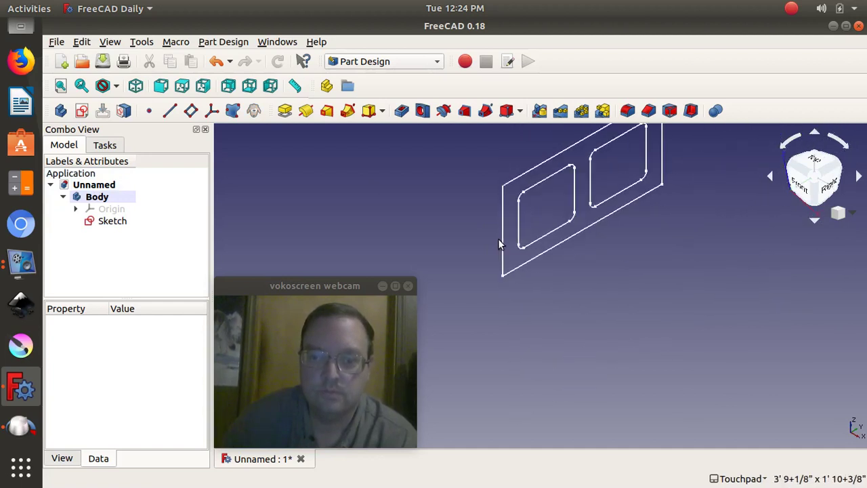
key(Down)
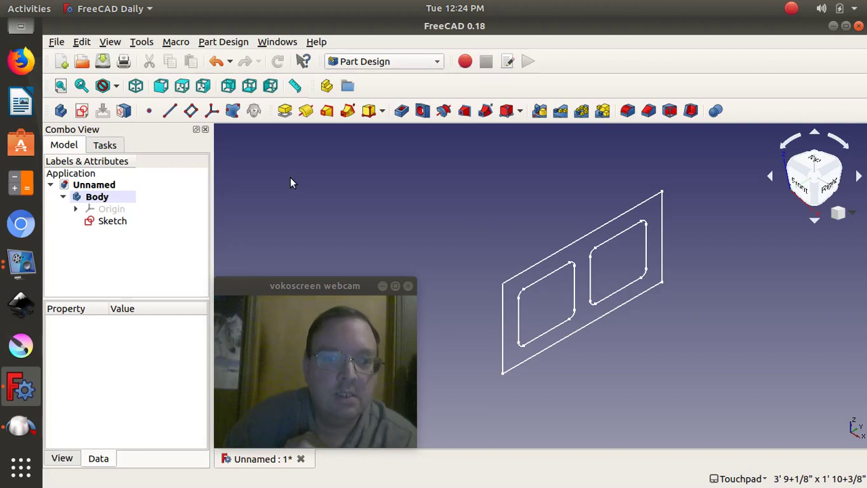
Pad the block sketch to a length of 7+5/8"
click(284, 110)
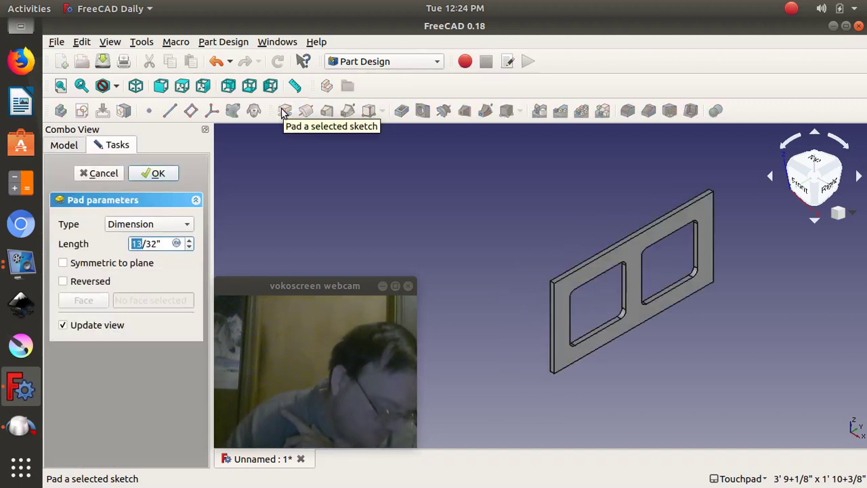
drag(168, 247, 105, 235)
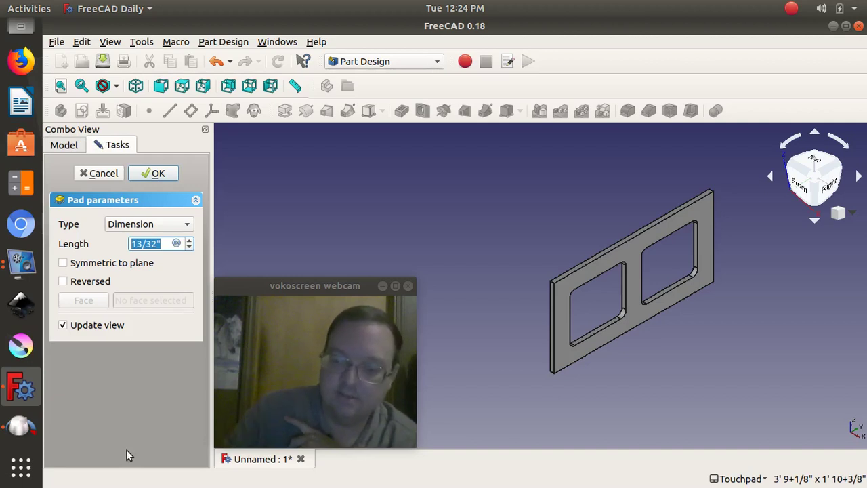
text(7 +)
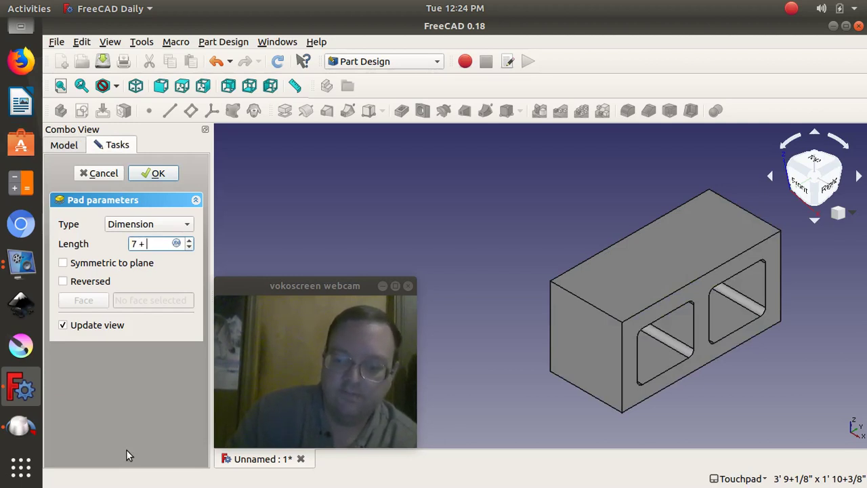
text(5/8)
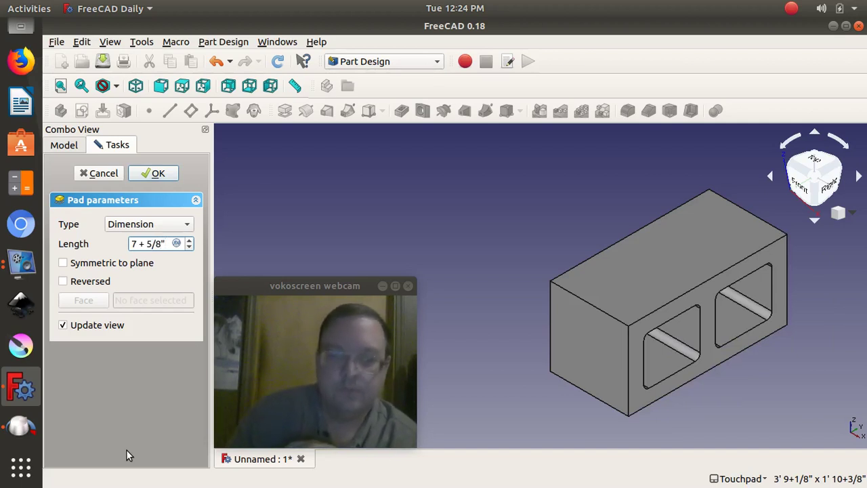
click(158, 175)
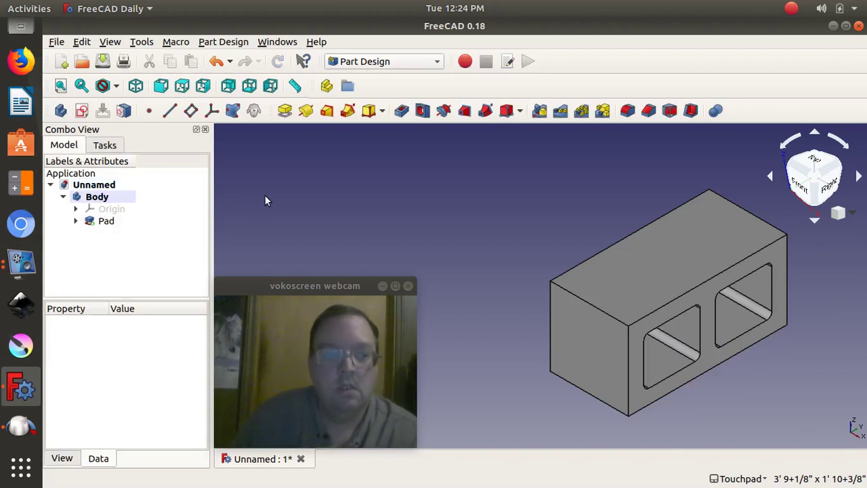
Zoom out and orbit the cement block to view its openings and top from the front-right
scroll(265, 195, down, 2)
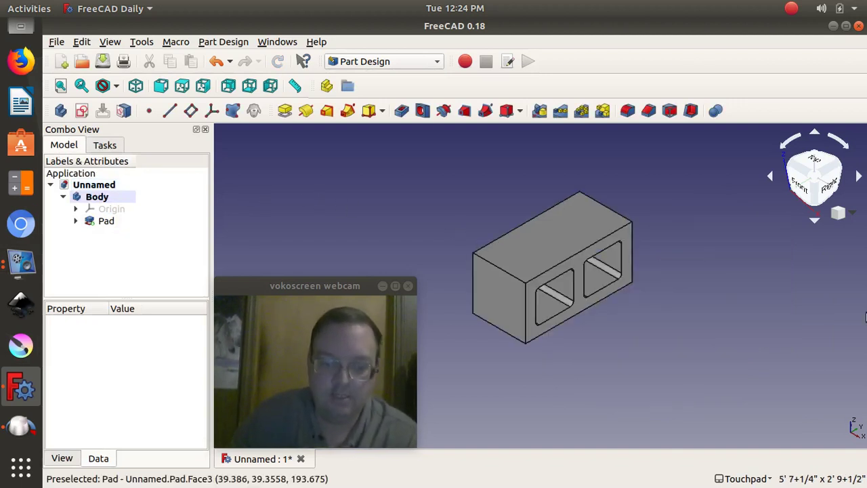
mouse_move(851, 316)
middle_down()
mouse_move(763, 316)
mouse_move(654, 280)
mouse_move(677, 294)
mouse_move(616, 336)
mouse_move(408, 328)
mouse_move(588, 333)
mouse_move(644, 316)
mouse_move(714, 314)
mouse_move(540, 342)
middle_up()
mouse_move(396, 259)
middle_down()
mouse_move(460, 229)
mouse_move(481, 249)
mouse_move(468, 239)
mouse_move(465, 274)
mouse_move(429, 196)
mouse_move(455, 232)
mouse_move(712, 271)
mouse_move(716, 245)
mouse_move(736, 234)
mouse_move(759, 270)
middle_up()
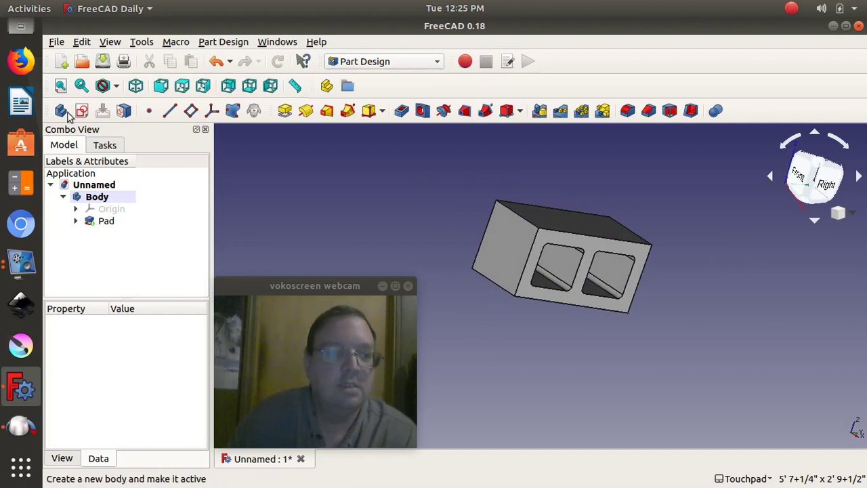
Start Save As for the model and go into the Documents folder
click(57, 42)
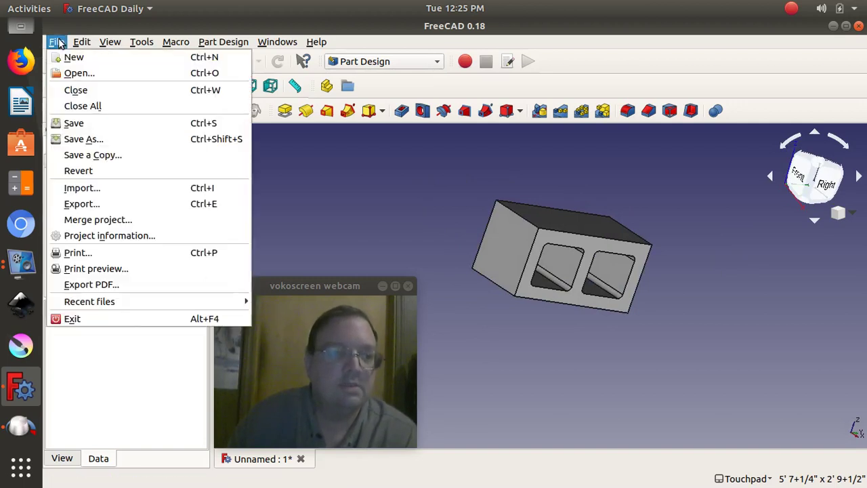
click(86, 124)
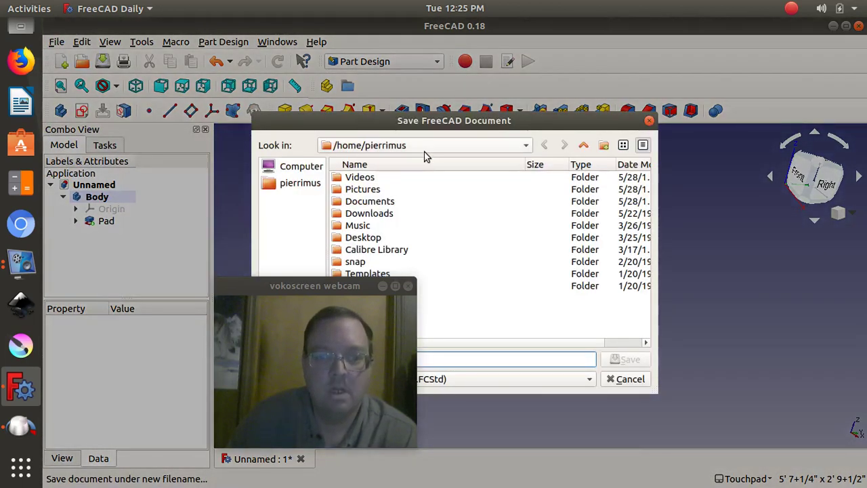
double_click(363, 203)
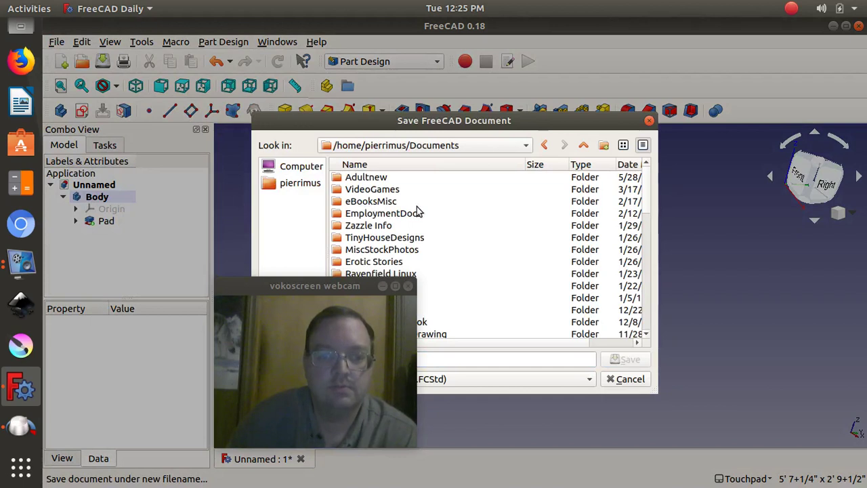
Scroll through the Documents folder's contents in the save dialog
scroll(418, 212, down, 2)
scroll(418, 212, down, 1)
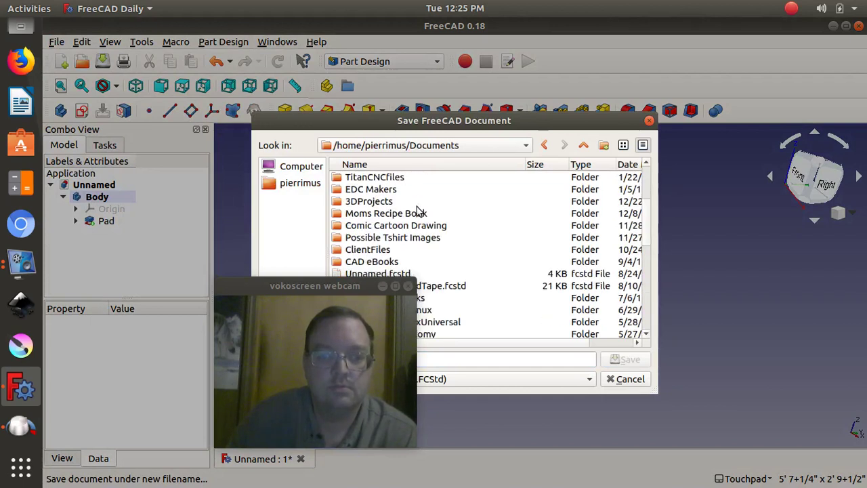
scroll(418, 212, down, 1)
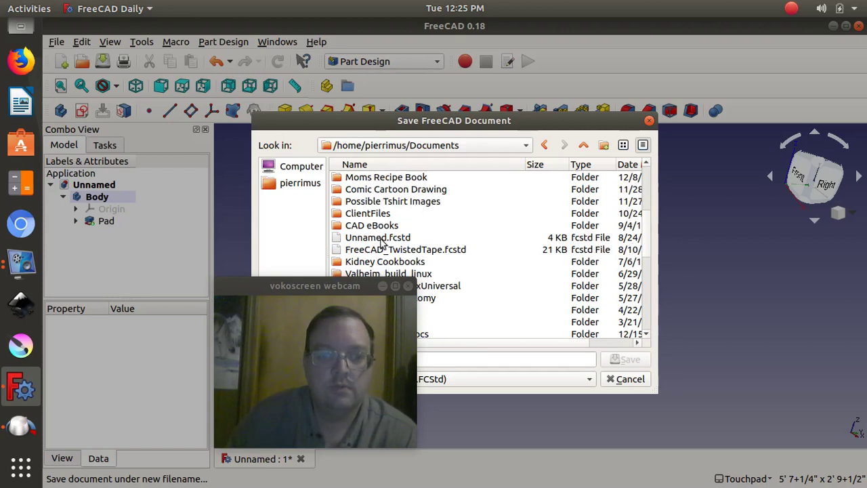
scroll(381, 261, down, 1)
scroll(397, 254, down, 1)
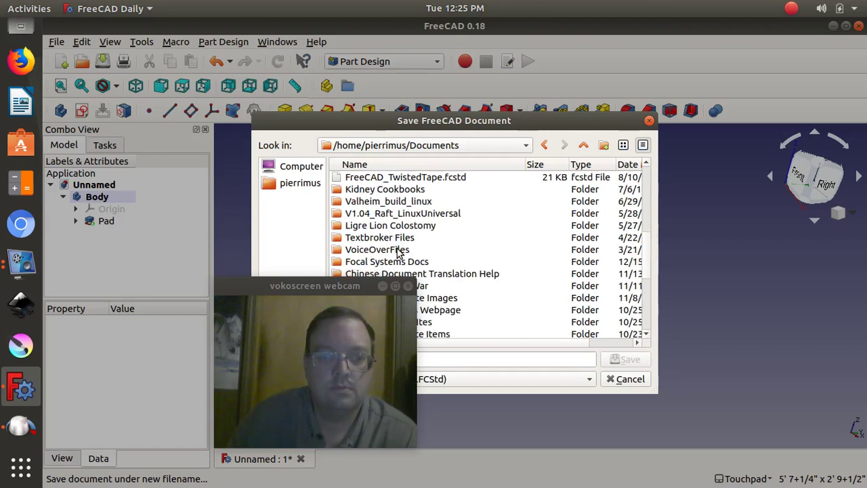
scroll(398, 253, down, 1)
scroll(399, 252, down, 1)
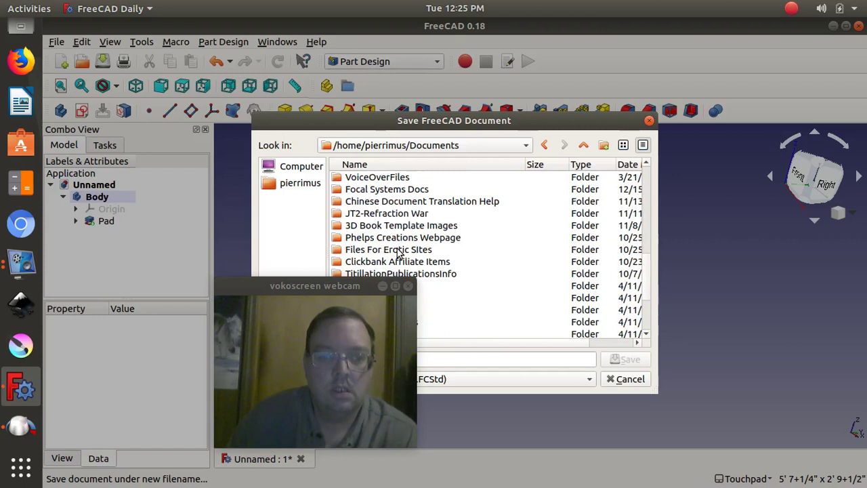
scroll(398, 252, down, 2)
scroll(398, 252, down, 1)
scroll(398, 252, up, 3)
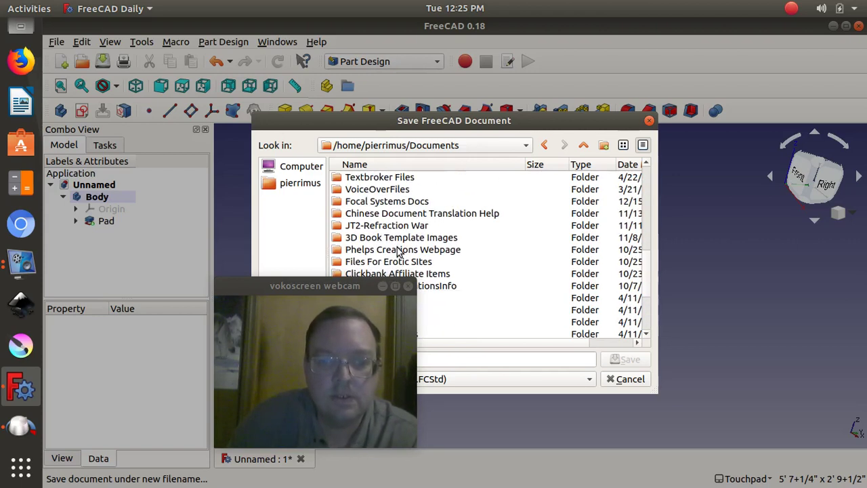
scroll(406, 191, up, 3)
scroll(407, 191, up, 1)
scroll(406, 191, up, 2)
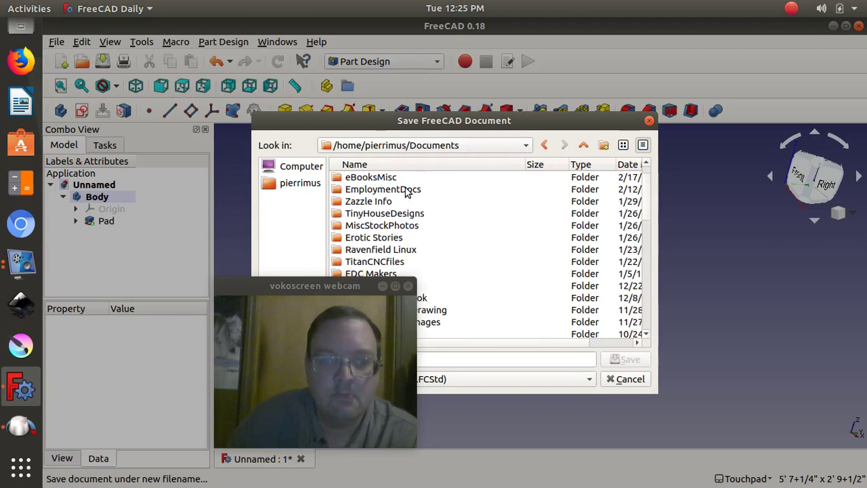
scroll(407, 192, up, 1)
scroll(406, 191, down, 1)
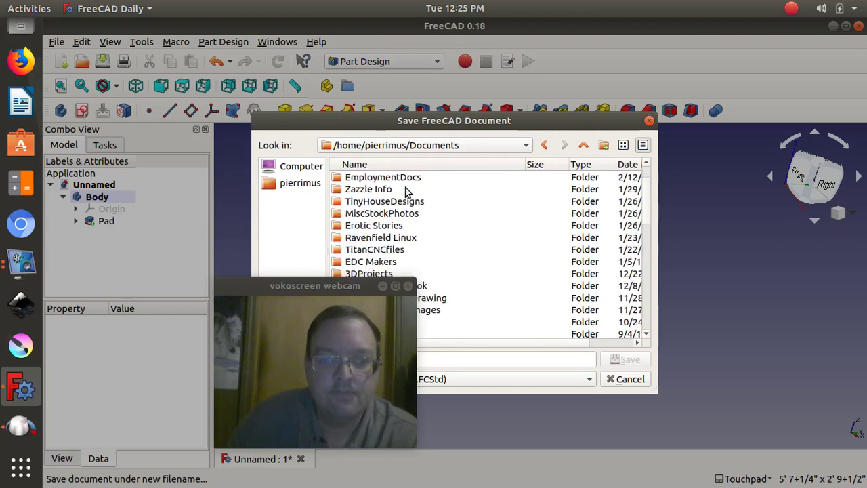
scroll(406, 192, down, 1)
scroll(406, 192, down, 1)
scroll(407, 192, down, 1)
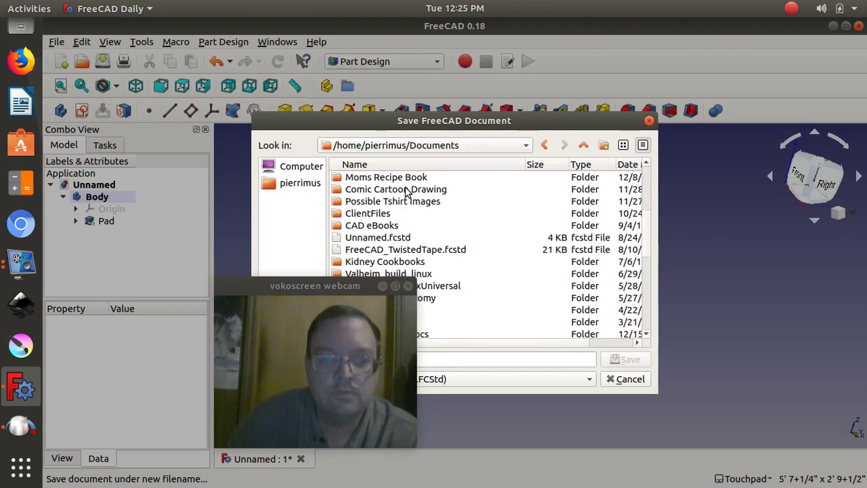
scroll(406, 192, down, 1)
scroll(407, 192, down, 1)
scroll(407, 192, down, 1)
scroll(406, 191, down, 1)
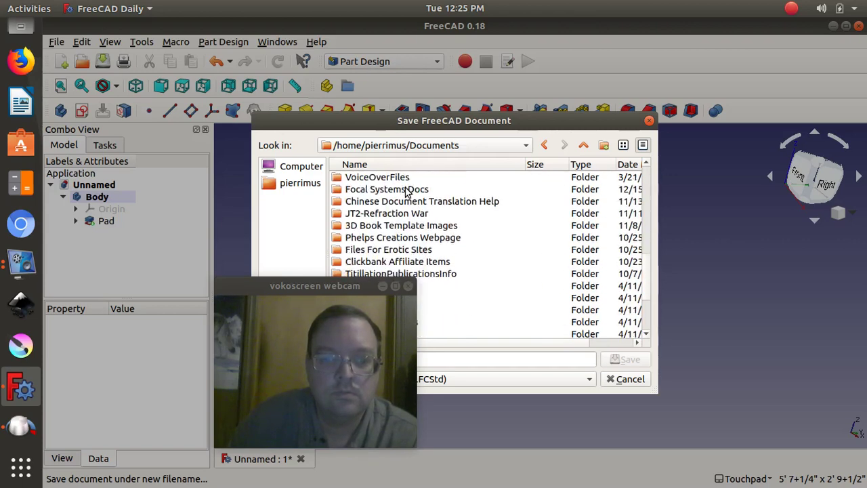
scroll(406, 192, down, 1)
scroll(407, 192, down, 1)
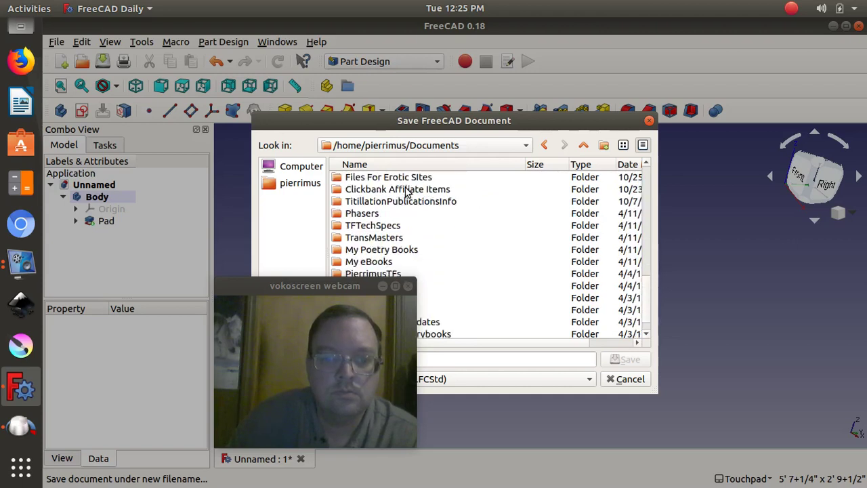
scroll(406, 192, down, 1)
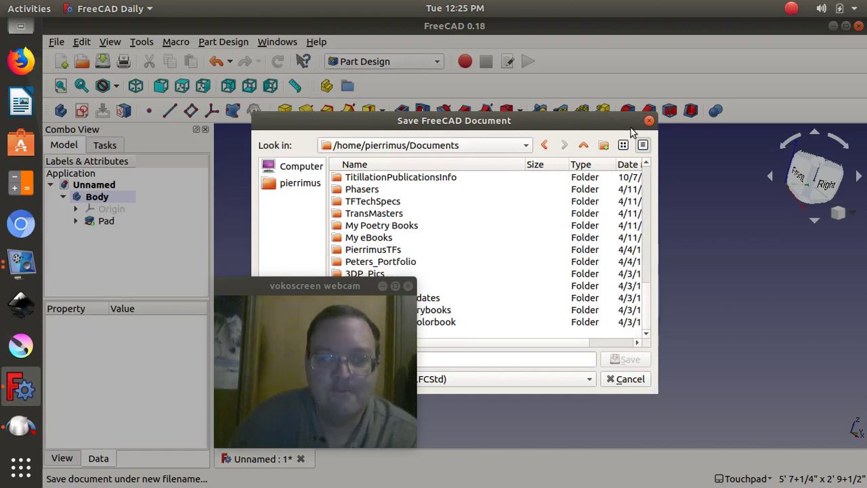
drag(325, 285, 153, 262)
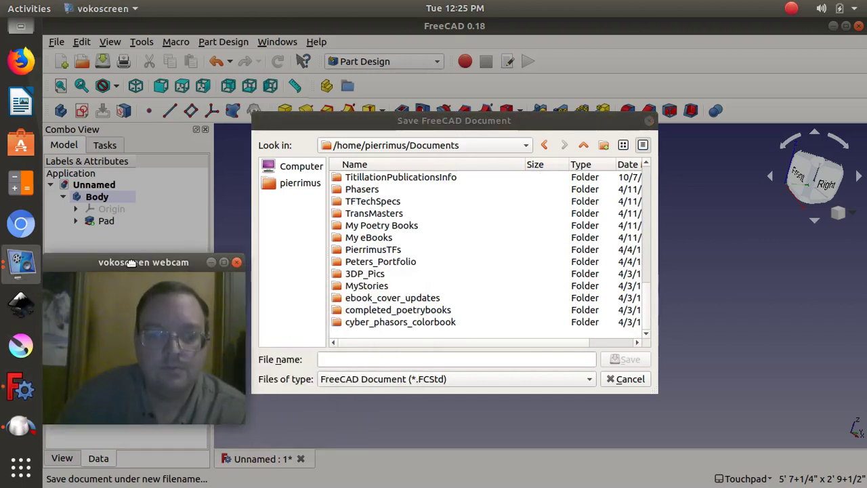
scroll(436, 273, up, 3)
scroll(436, 272, down, 3)
scroll(436, 273, up, 1)
scroll(436, 272, up, 2)
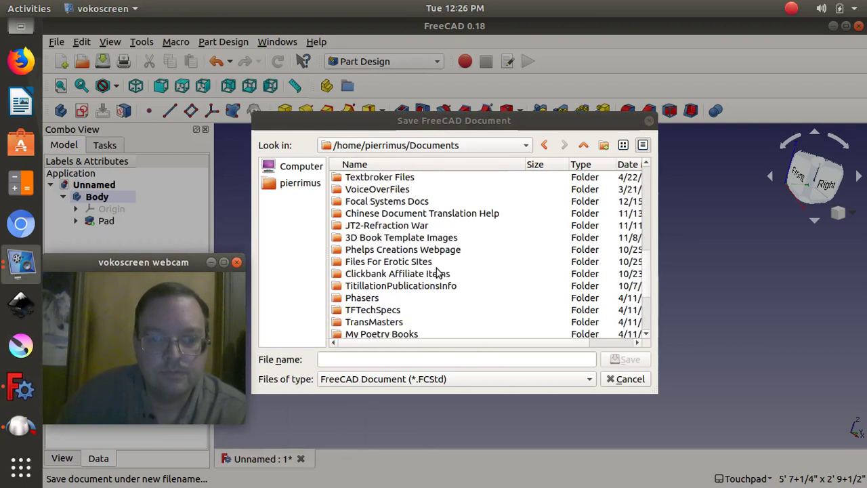
scroll(436, 272, up, 5)
scroll(436, 269, up, 3)
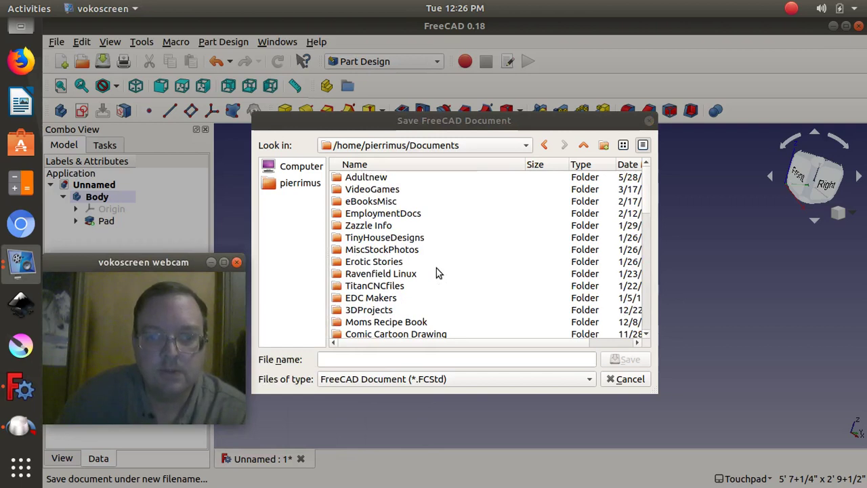
Create a 'FreeCAD Videos' folder in Documents and open it
click(604, 146)
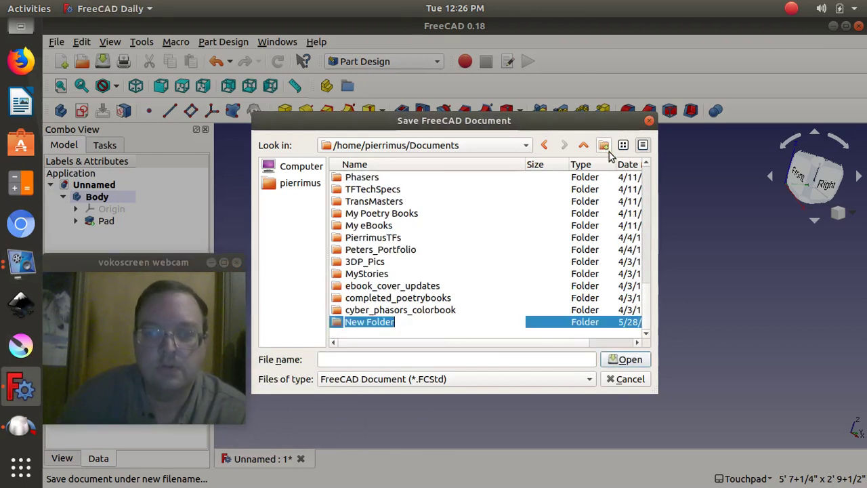
text(FreeCAD Videos)
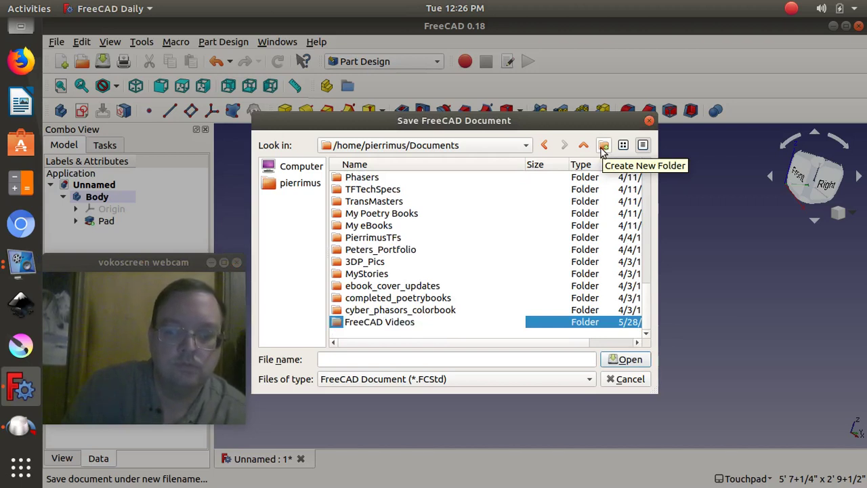
key(Return)
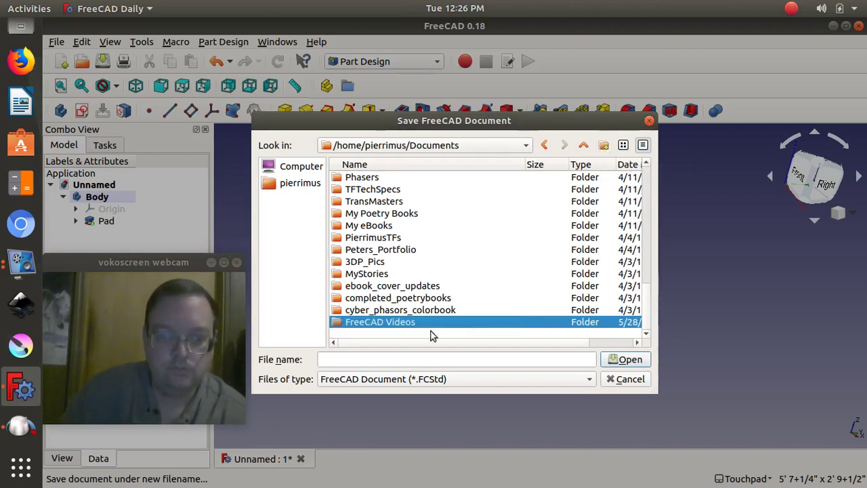
double_click(414, 322)
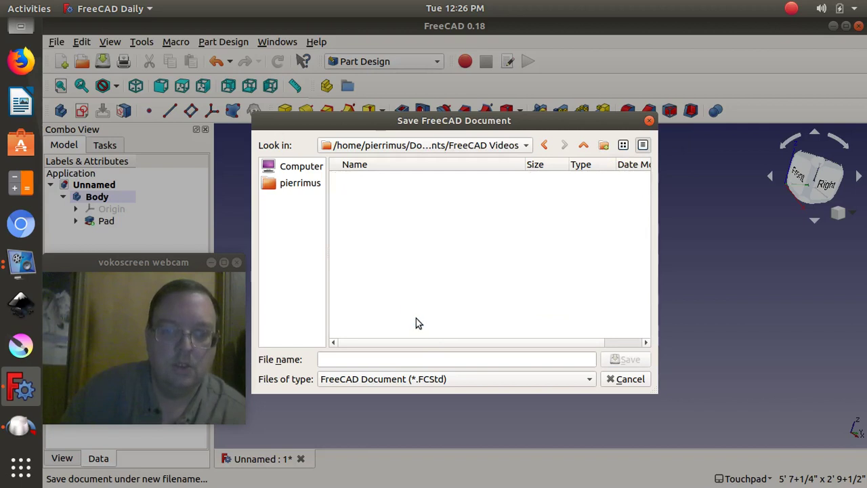
Create a 'StairsProject' folder inside FreeCAD Videos and open it
click(604, 145)
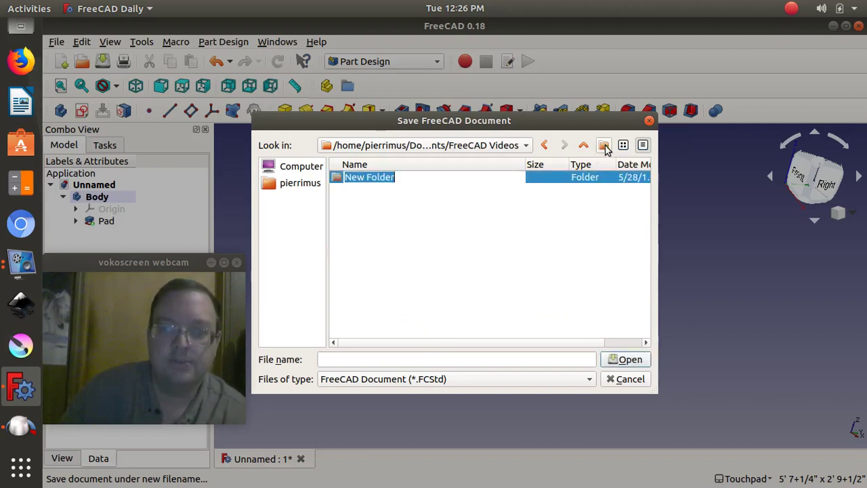
text(S)
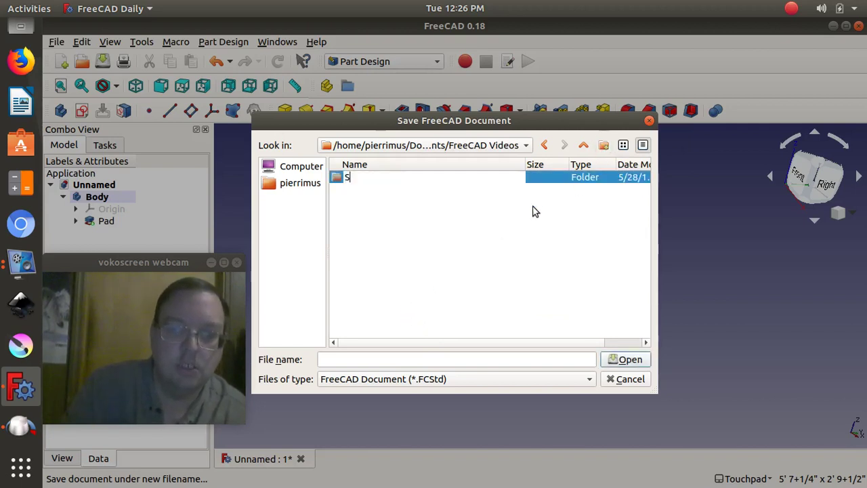
text(tairs)
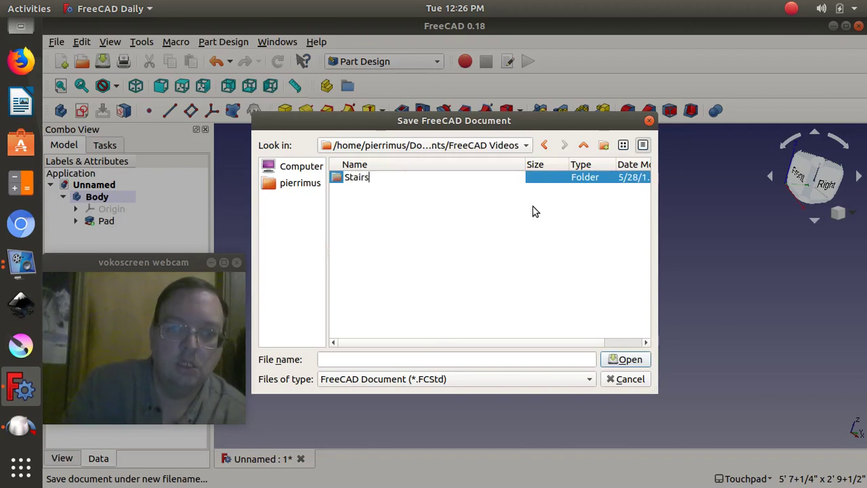
text(Project)
key(Return)
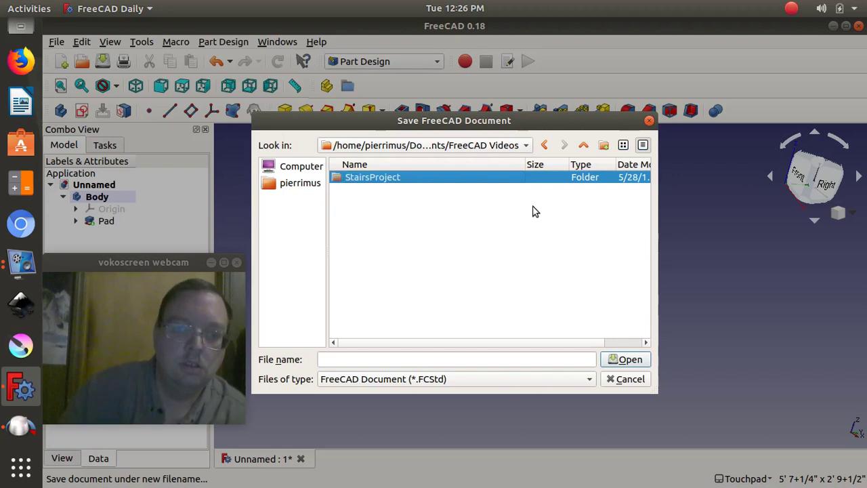
double_click(377, 178)
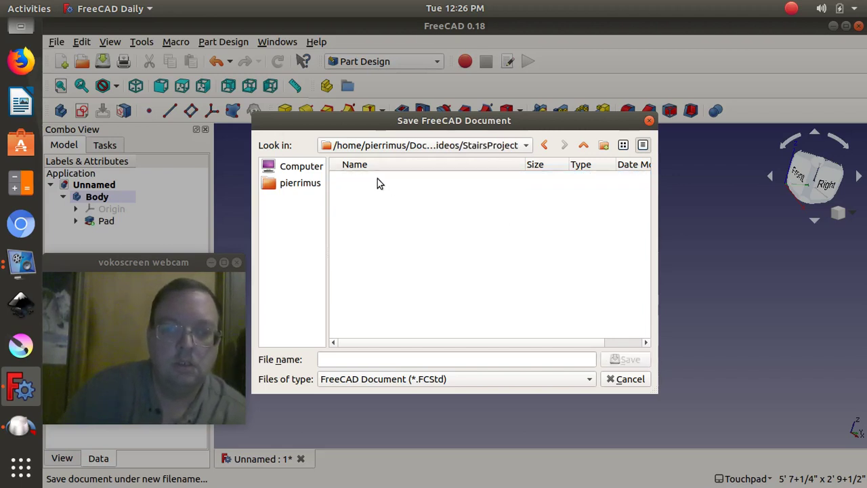
Save the model as 'CementBlock' in the StairsProject folder
click(326, 359)
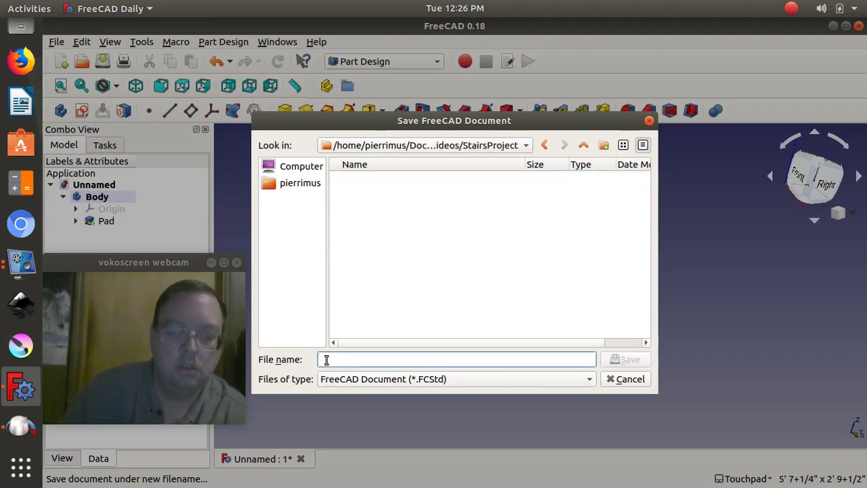
text(CementBlock)
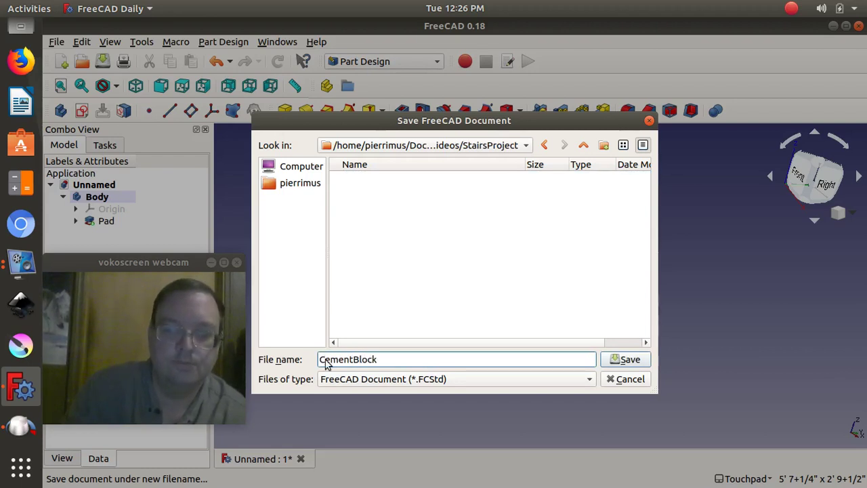
key(Return)
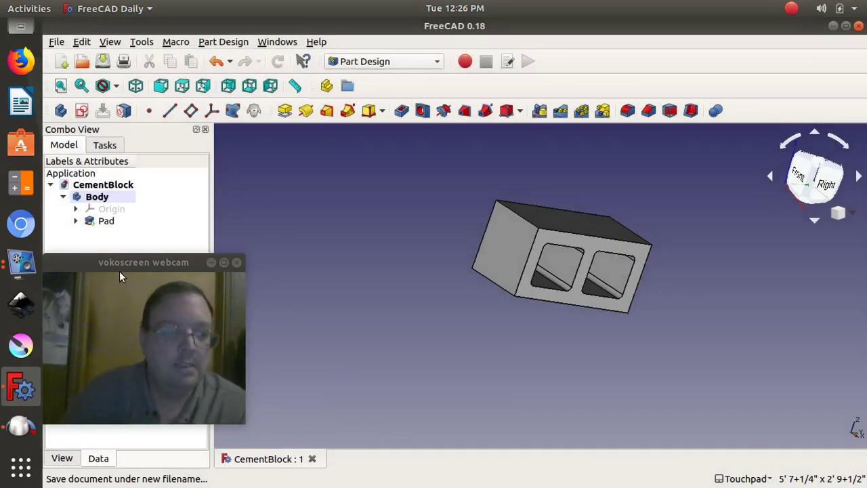
Select the Pad feature in the model tree
drag(120, 266, 309, 242)
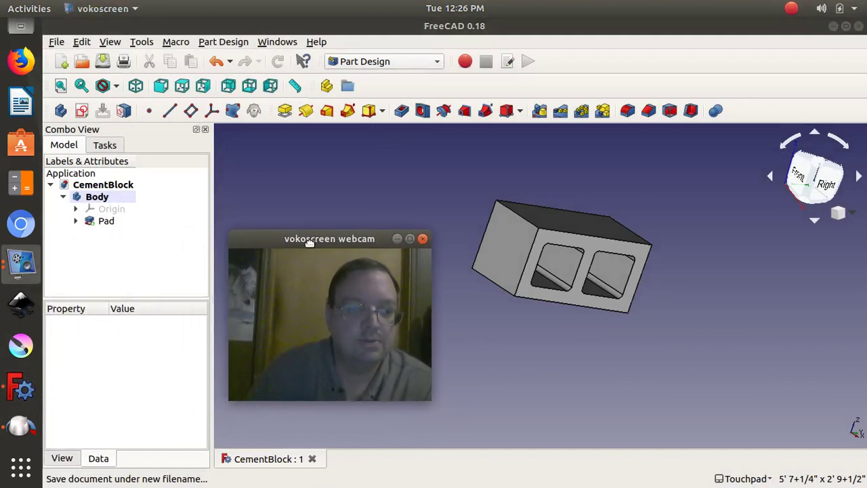
click(96, 225)
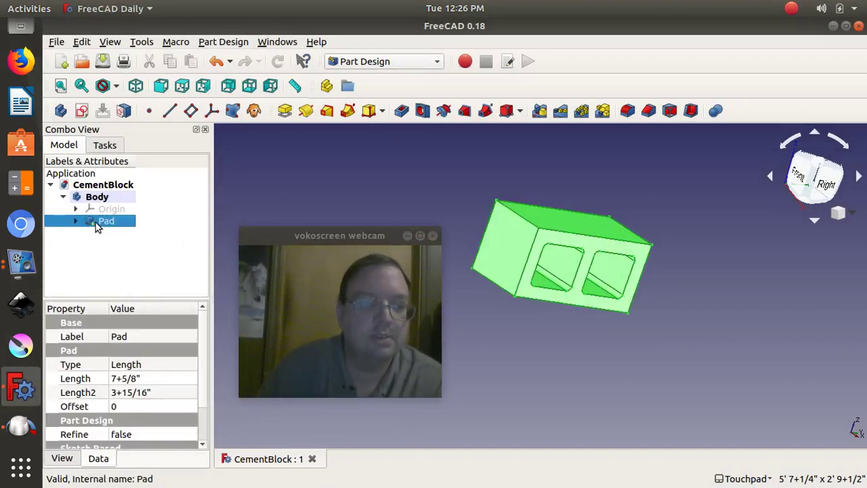
click(57, 42)
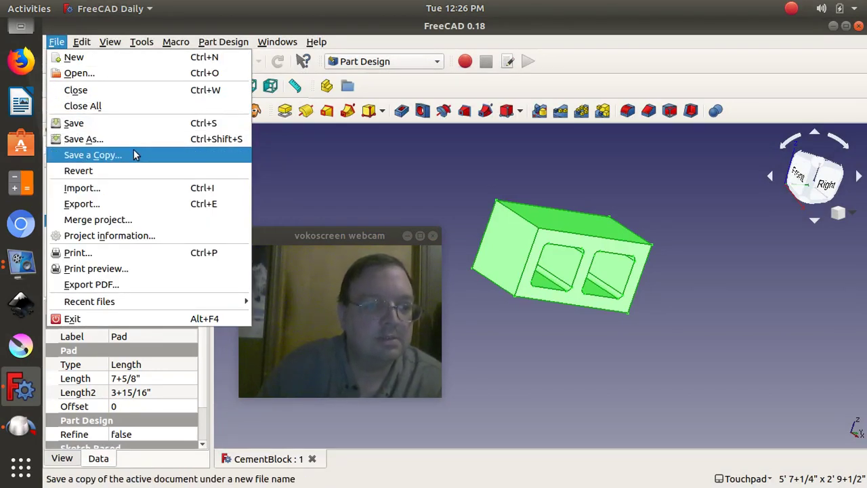
Export the Pad as an STL Mesh (*.stl *.ast) file named 'Cement Block'
click(141, 207)
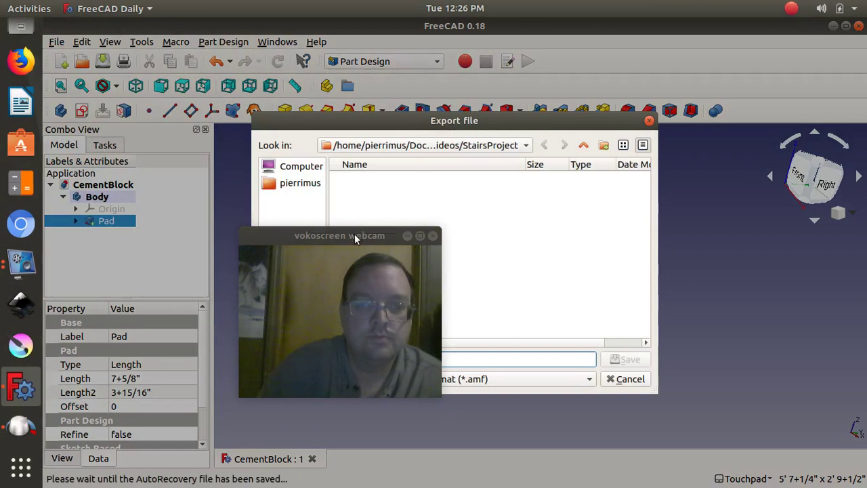
drag(354, 234, 192, 261)
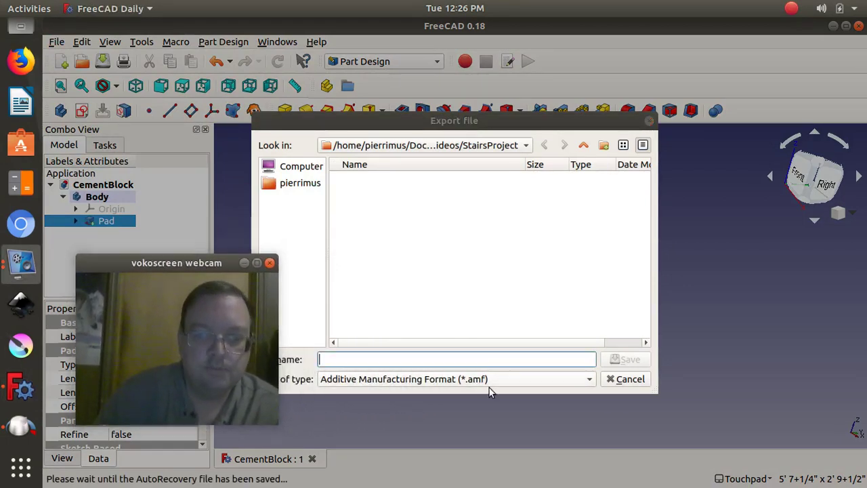
click(489, 385)
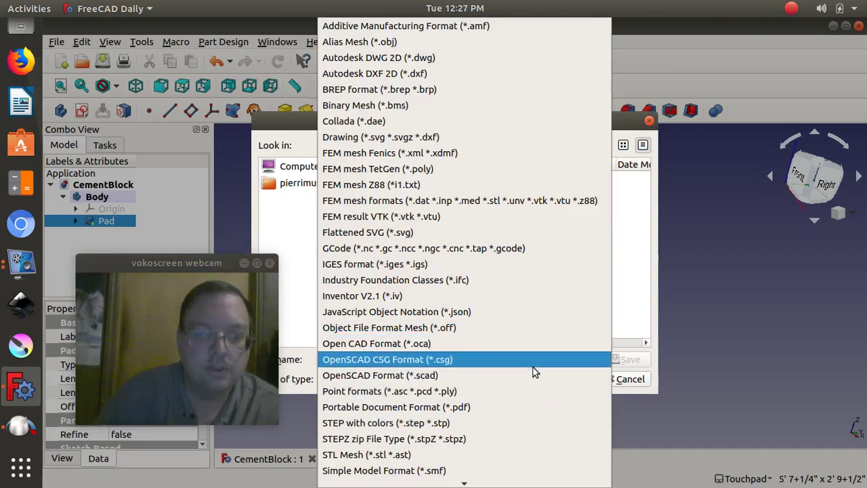
click(494, 454)
click(405, 359)
text(Cement Block)
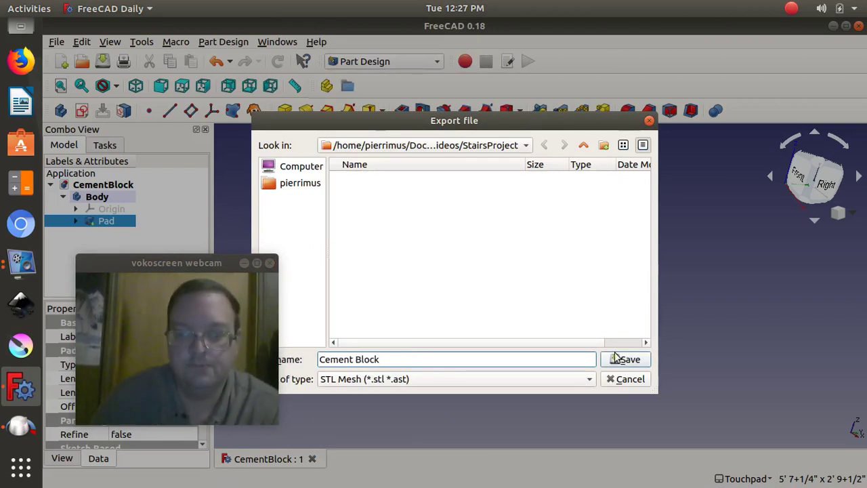
click(617, 359)
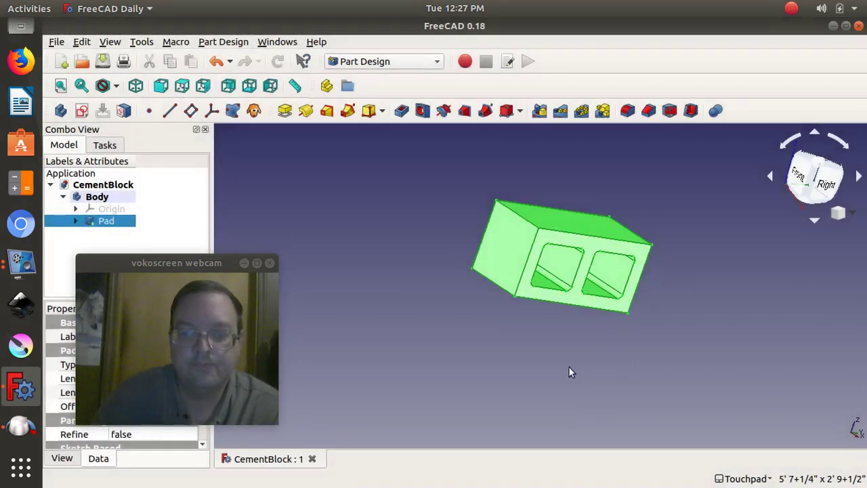
click(552, 370)
Orbit the cement block and select its end face, turning the holed face toward the viewer
mouse_move(176, 263)
mouse_down()
mouse_move(239, 292)
mouse_move(319, 275)
mouse_up()
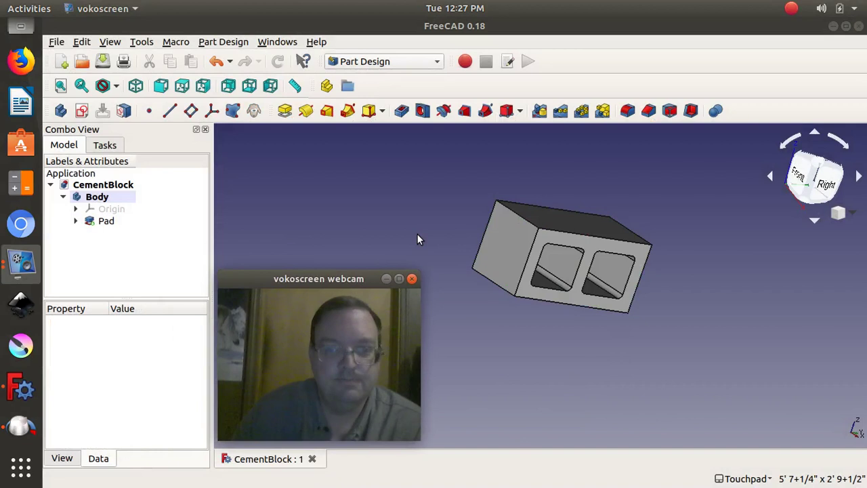
click(417, 235)
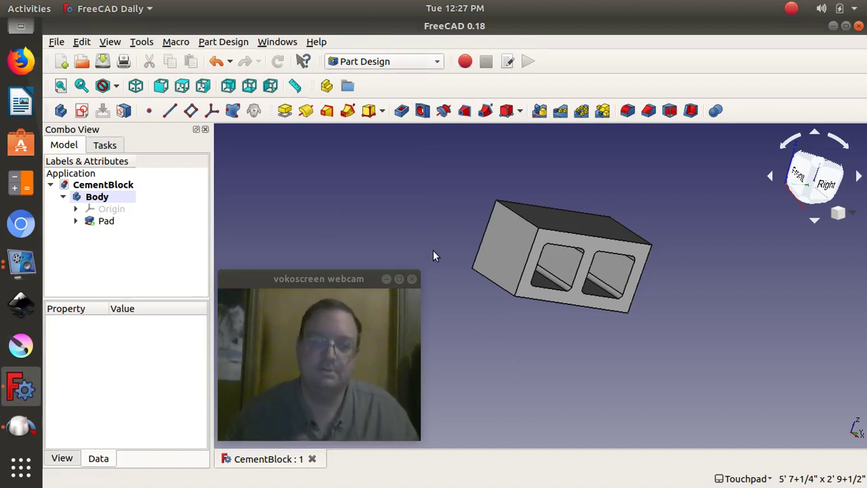
mouse_move(433, 251)
middle_down()
mouse_move(657, 322)
mouse_move(497, 298)
mouse_move(456, 282)
middle_up()
click(497, 298)
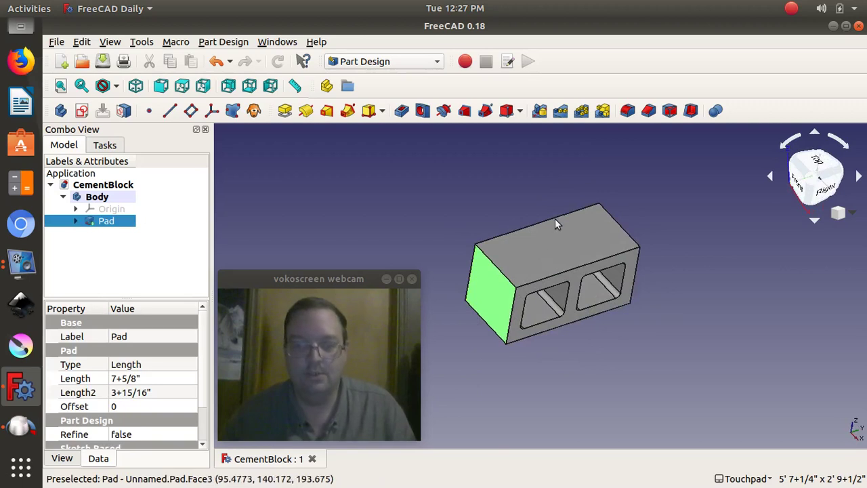
middle_drag(567, 240, 543, 261)
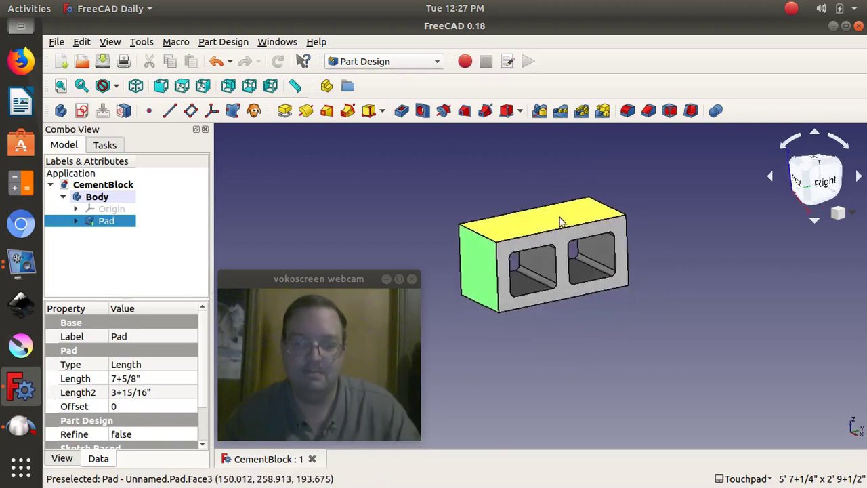